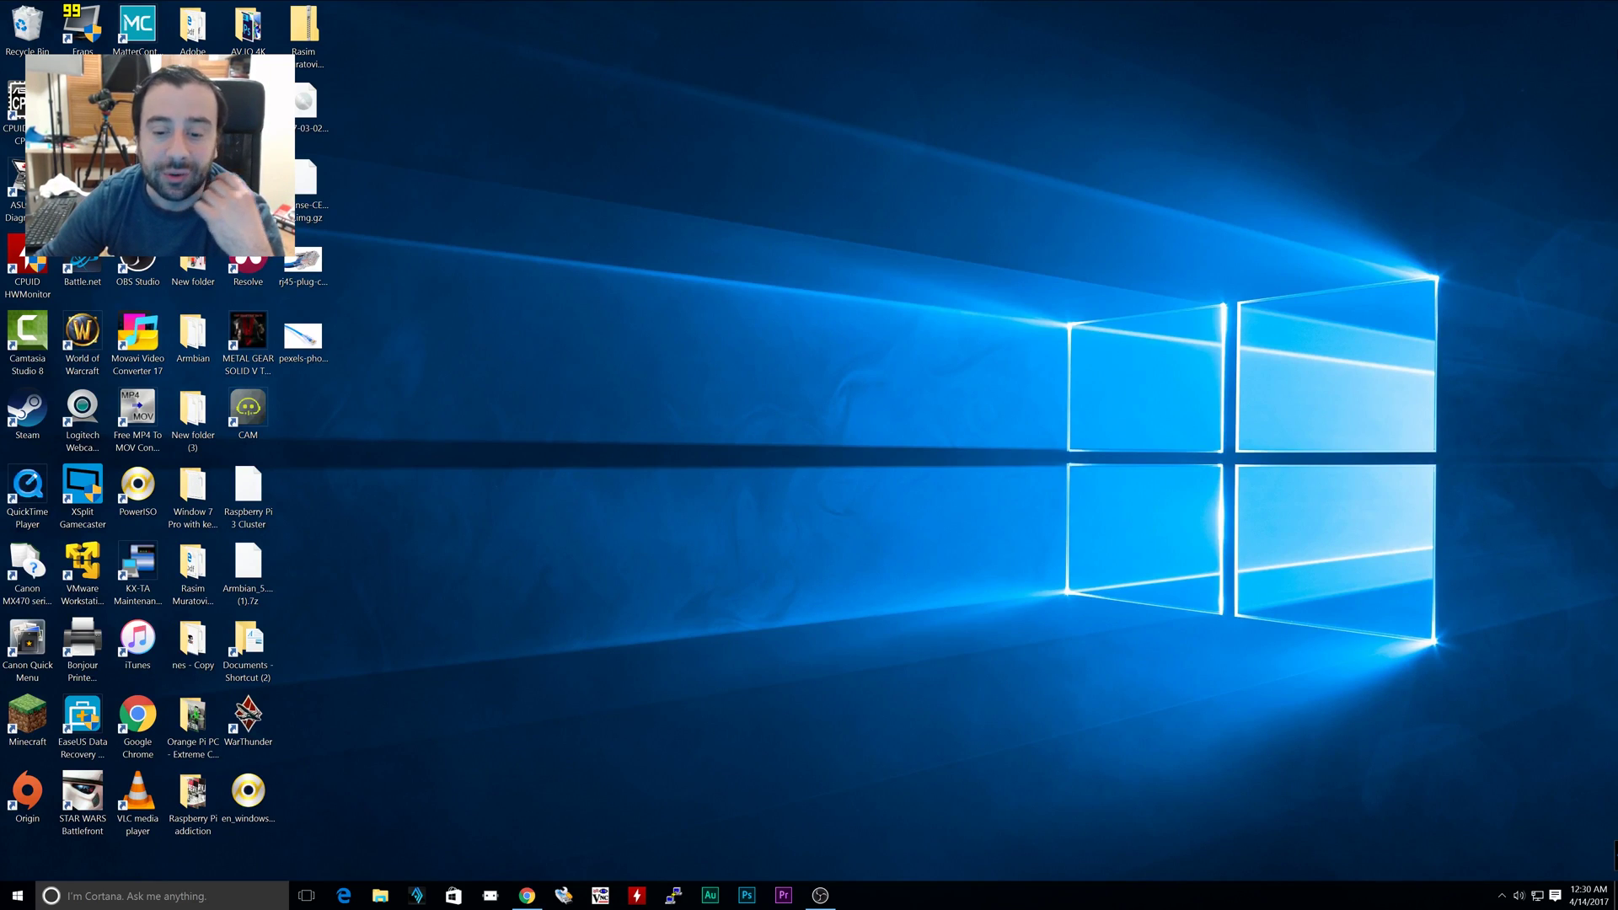
# Download the BOINC 7.6.33 installer for 64-bit Windows from boinc.berkeley.edu in Chrome and run it
pyautogui.click(527, 895)
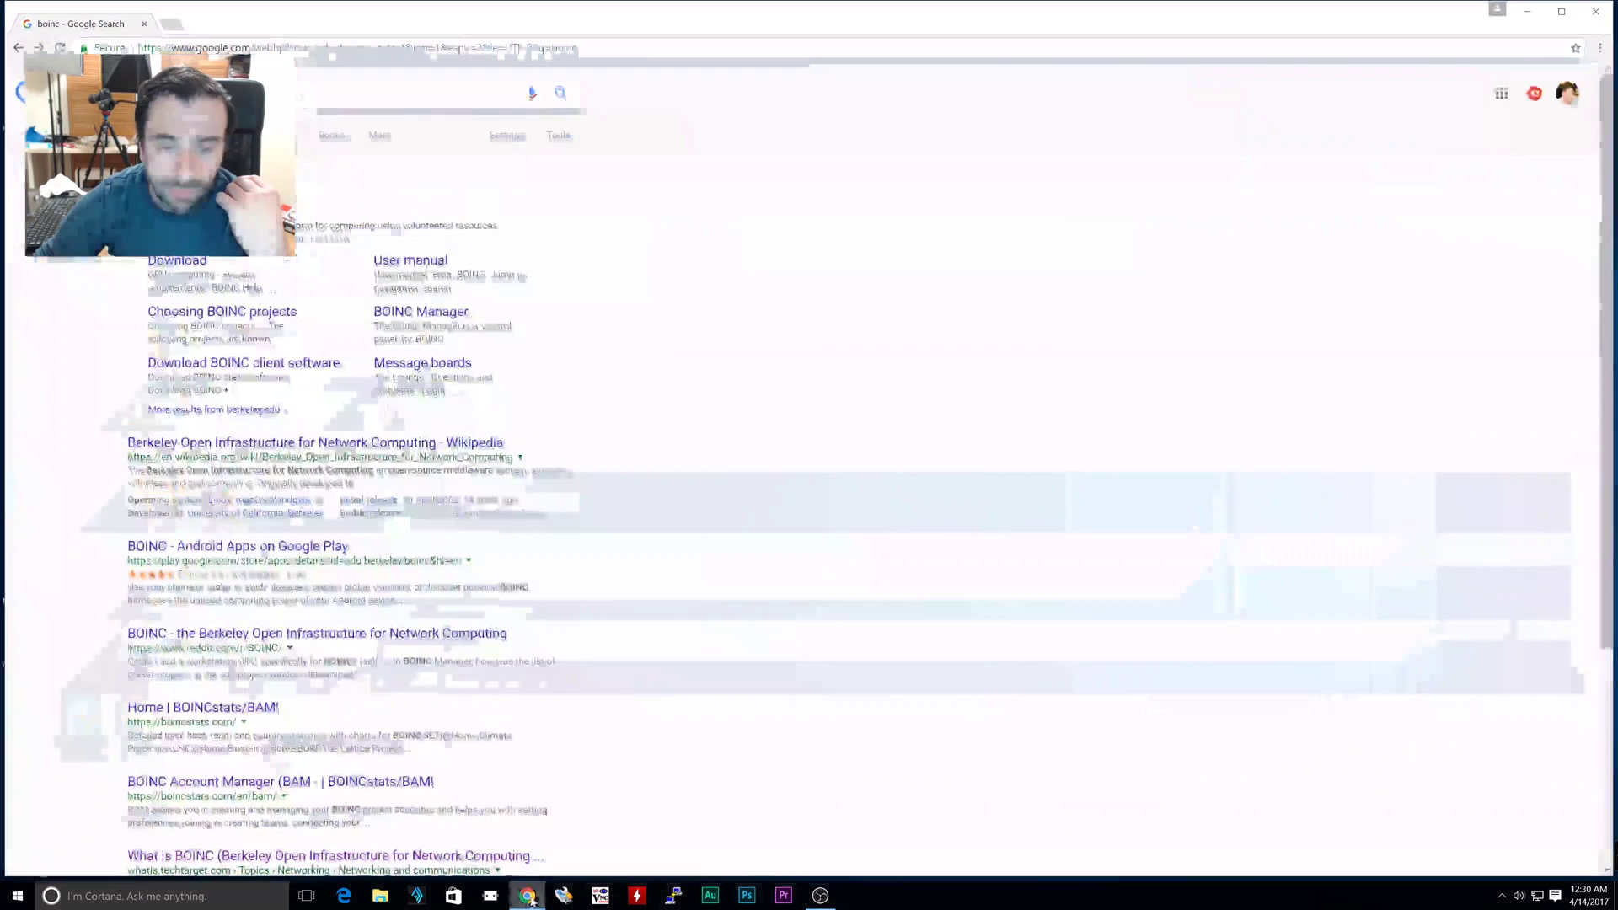
pyautogui.click(169, 195)
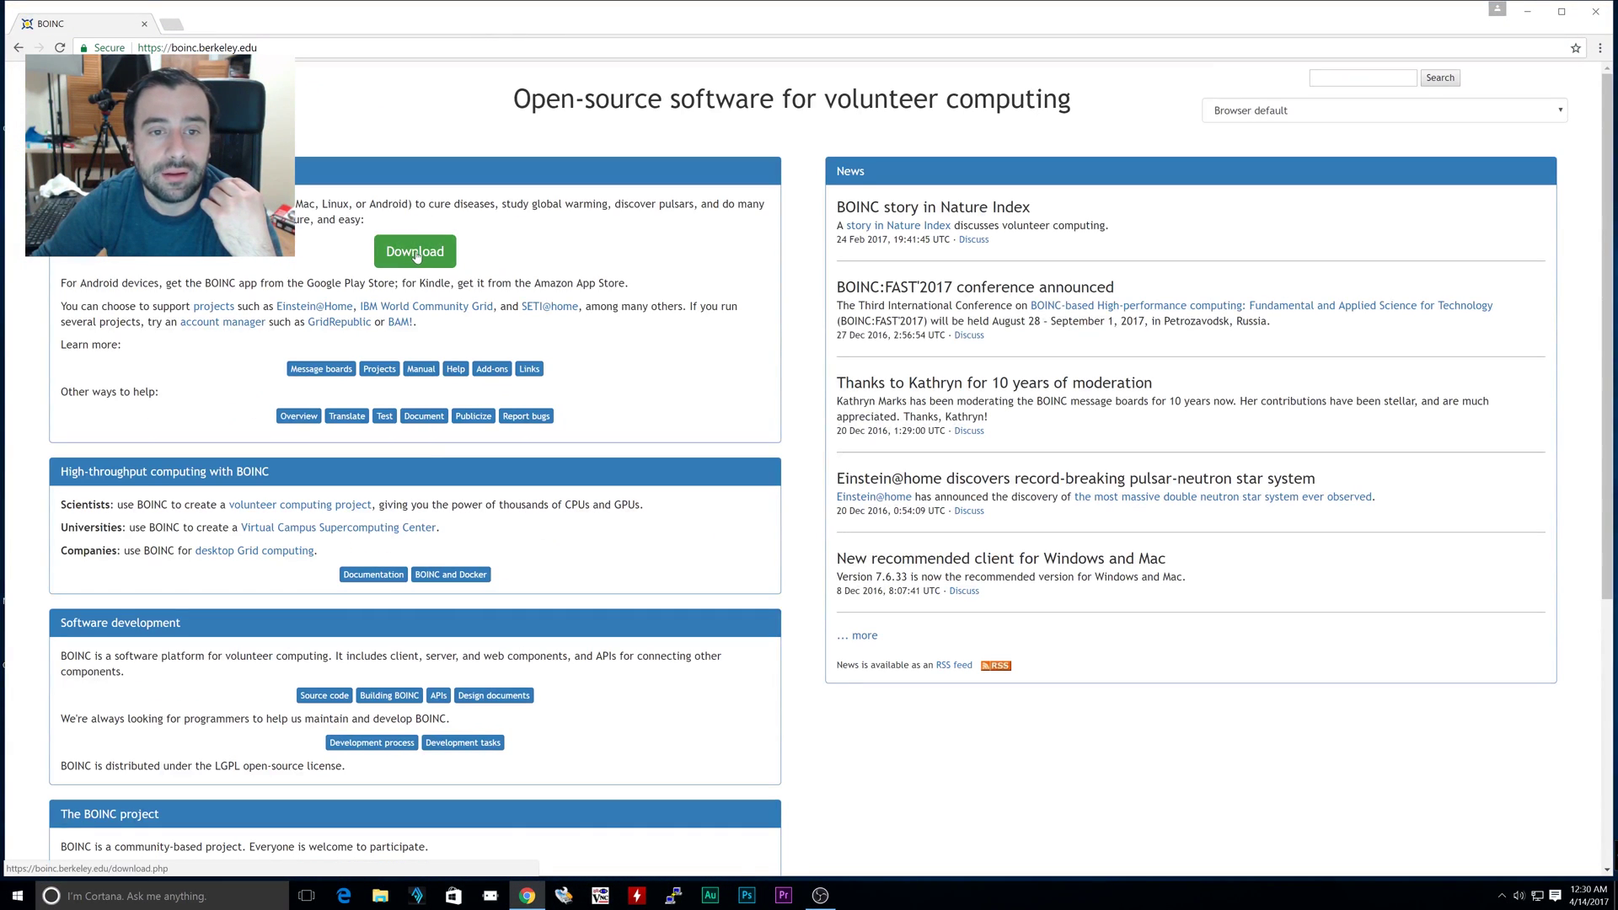
pyautogui.click(418, 253)
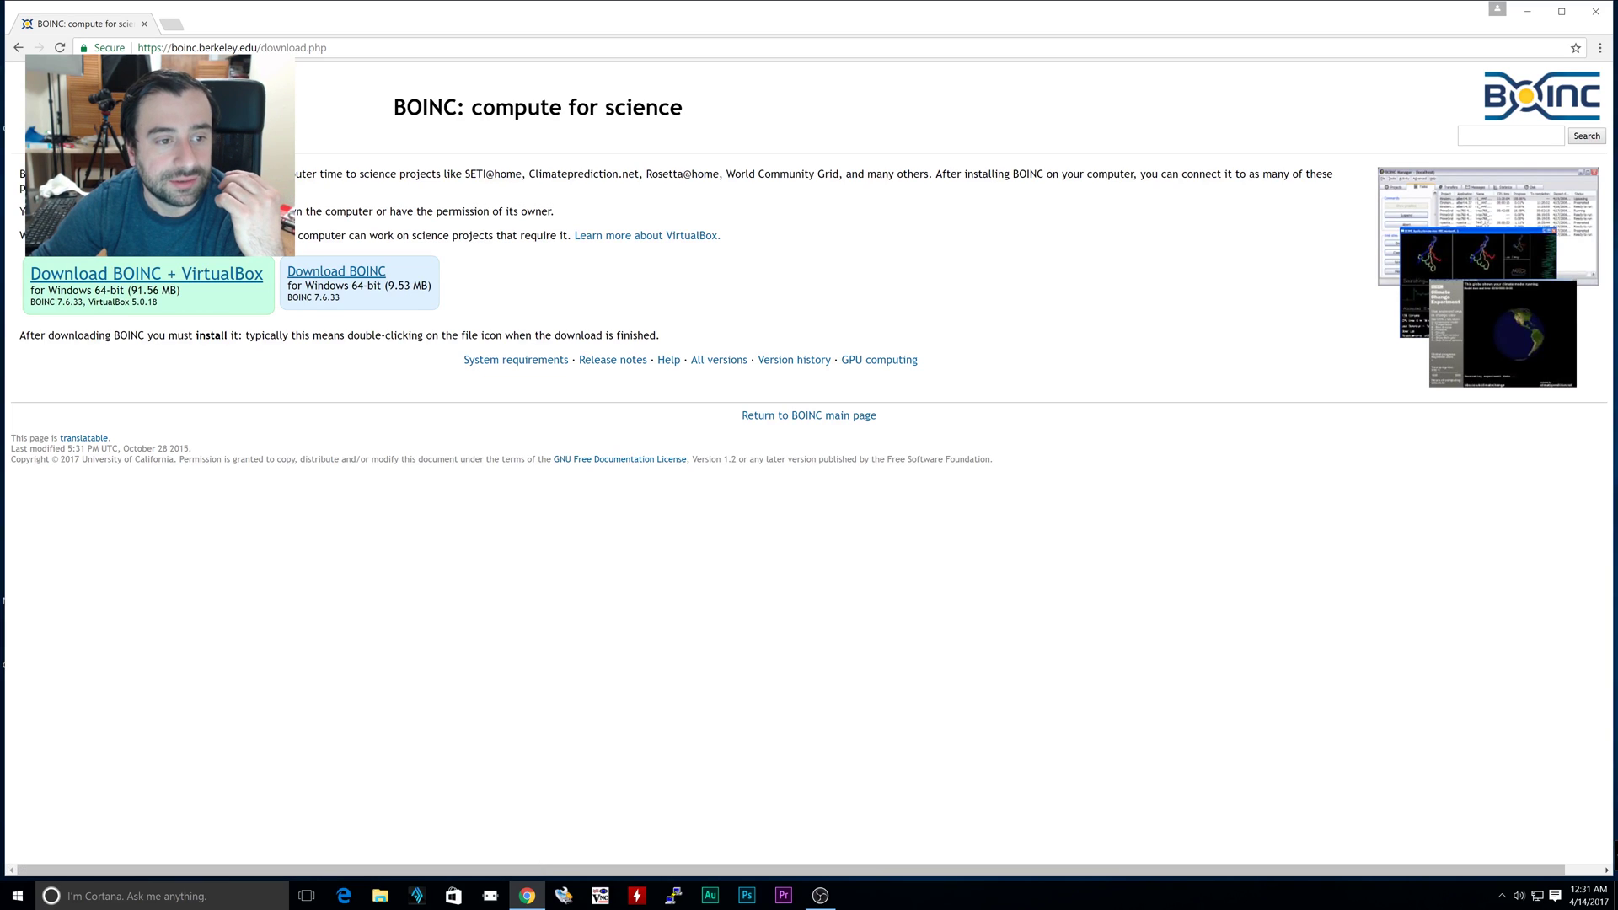
pyautogui.click(352, 284)
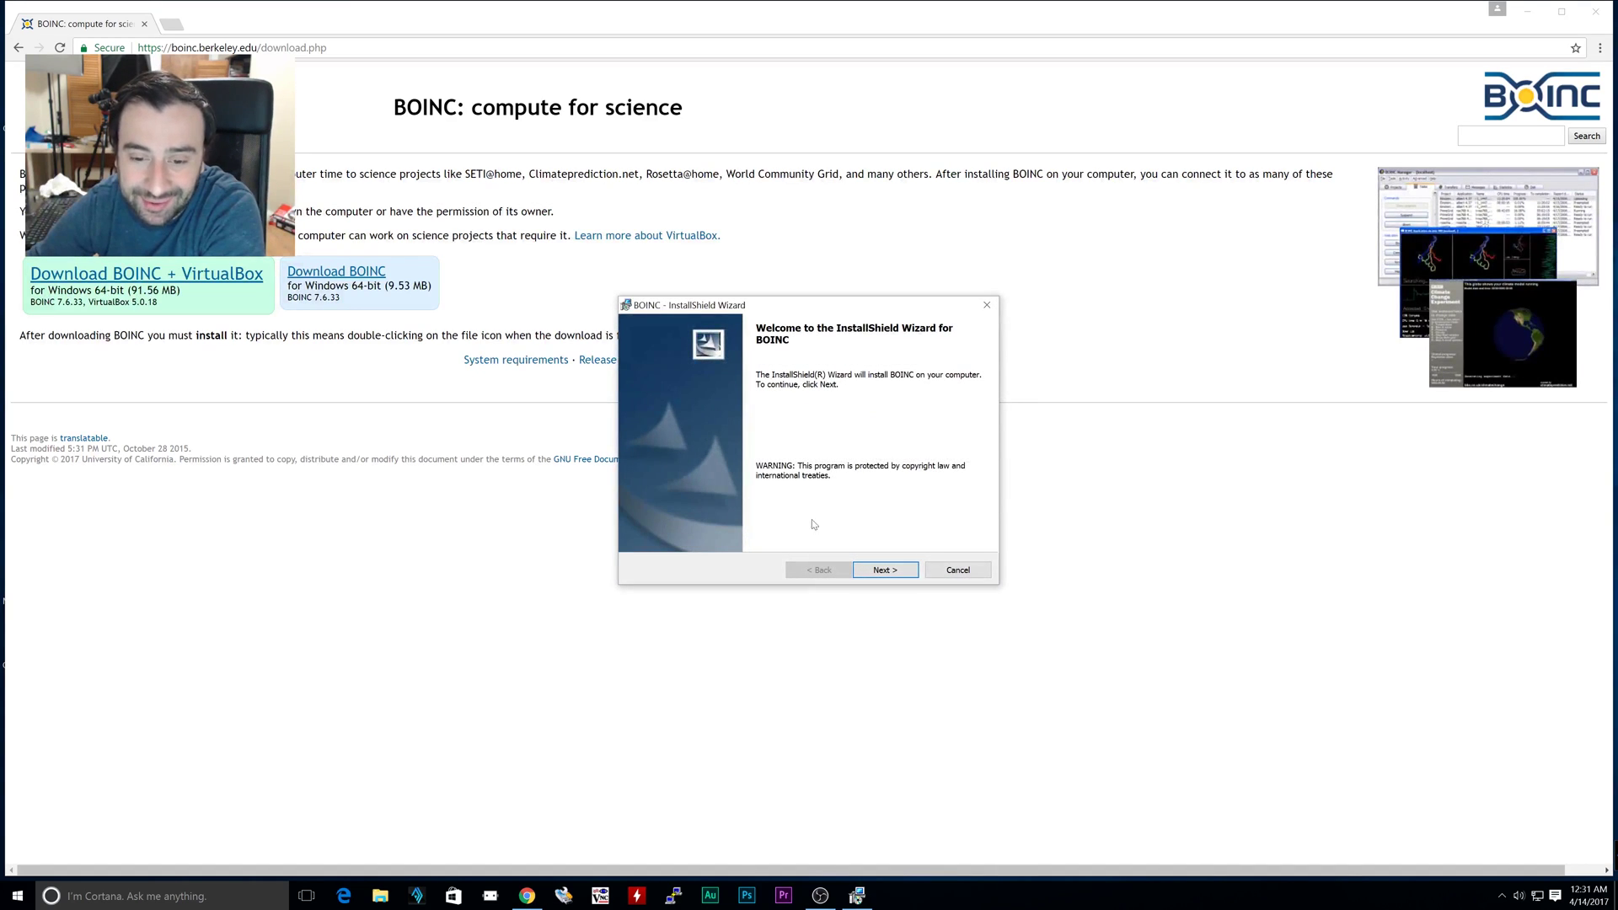
# Accept the licence, install BOINC to the default directories, and launch BOINC Manager
pyautogui.click(870, 571)
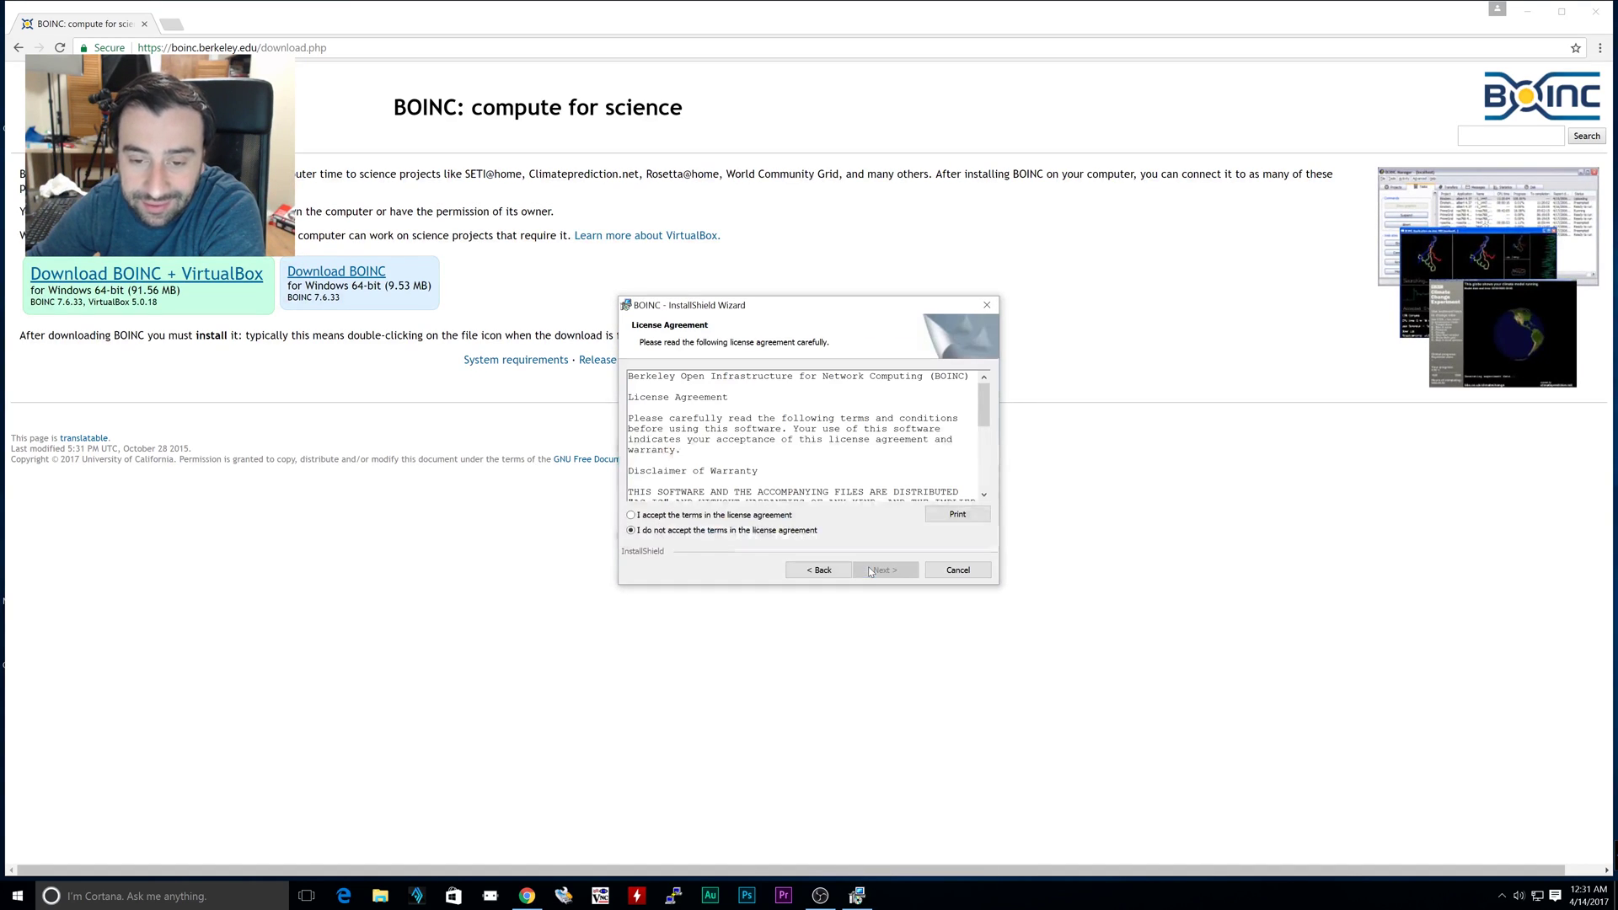
pyautogui.click(632, 516)
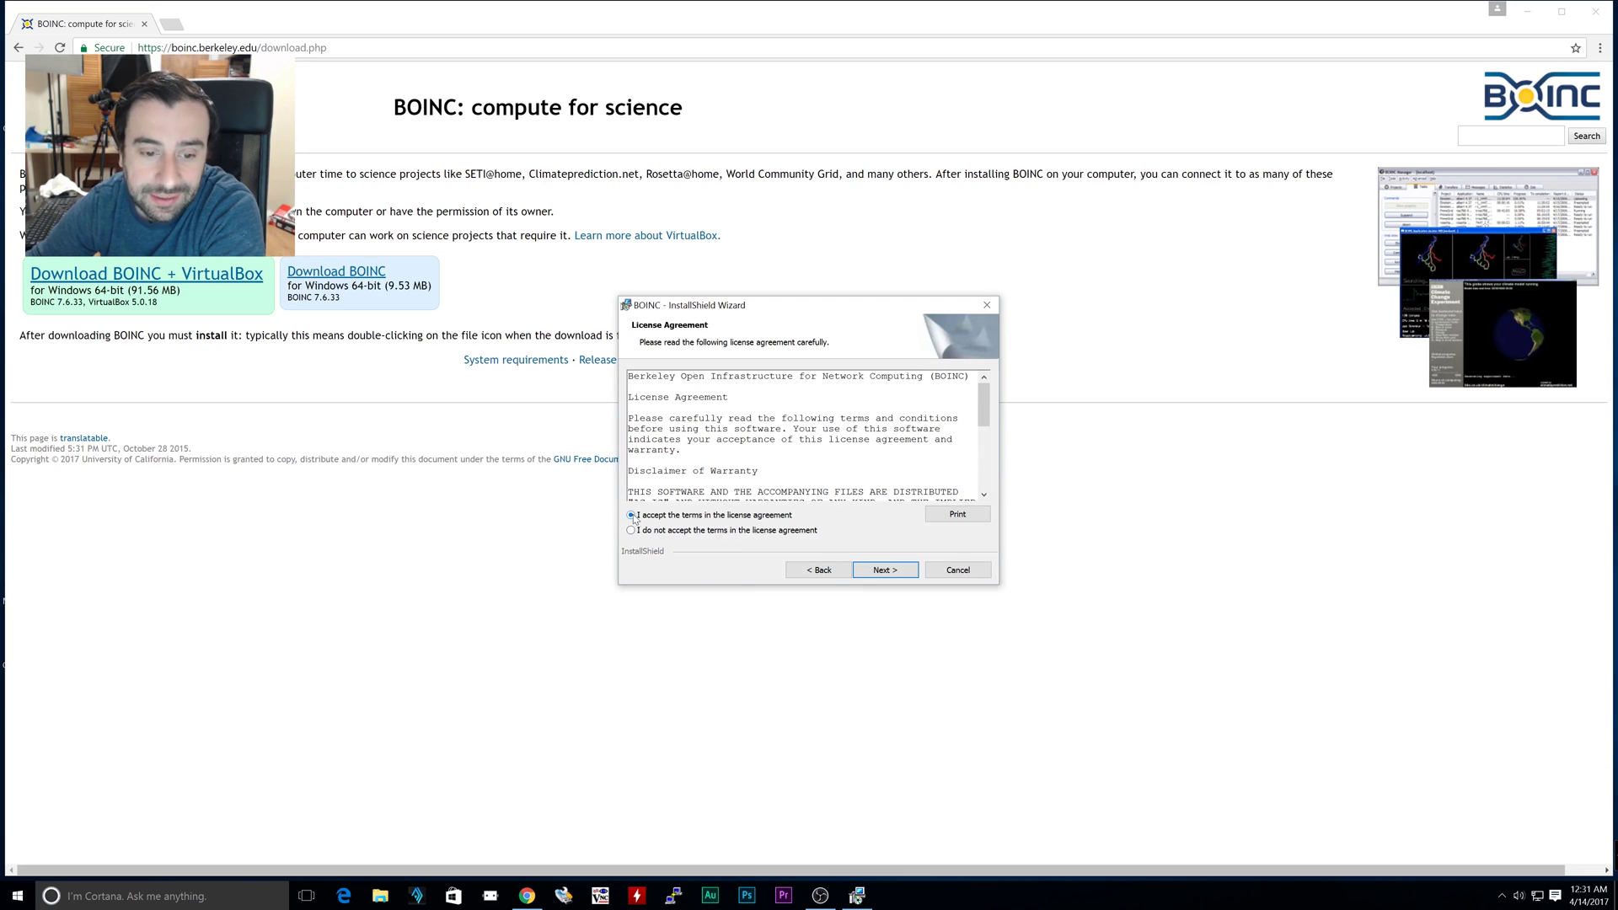
pyautogui.click(900, 572)
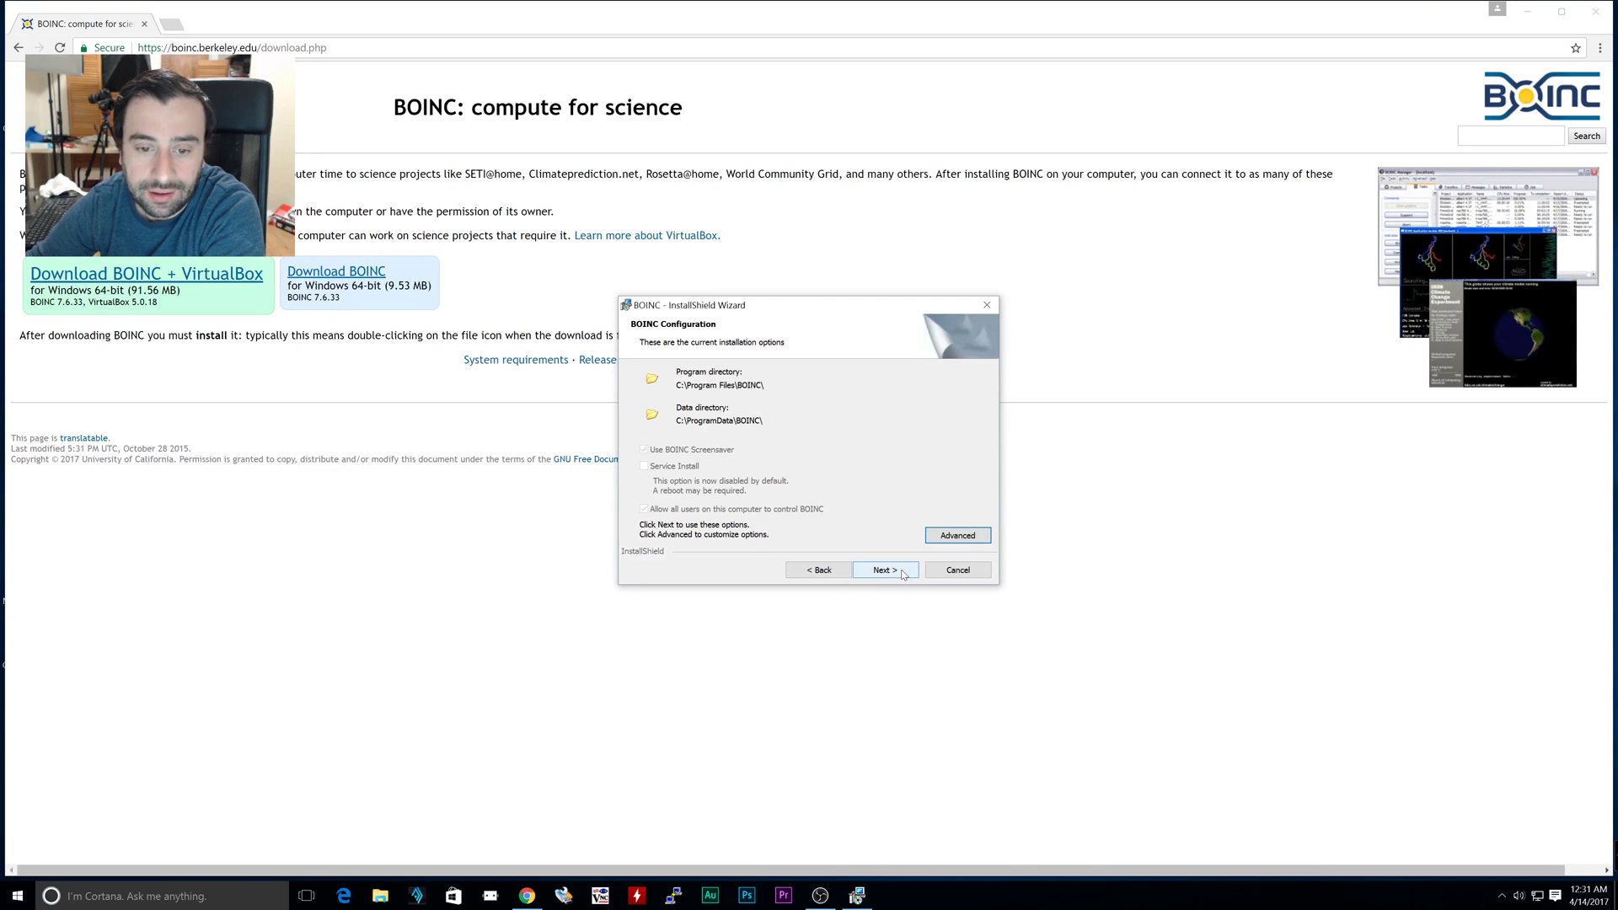
pyautogui.click(902, 573)
pyautogui.click(900, 575)
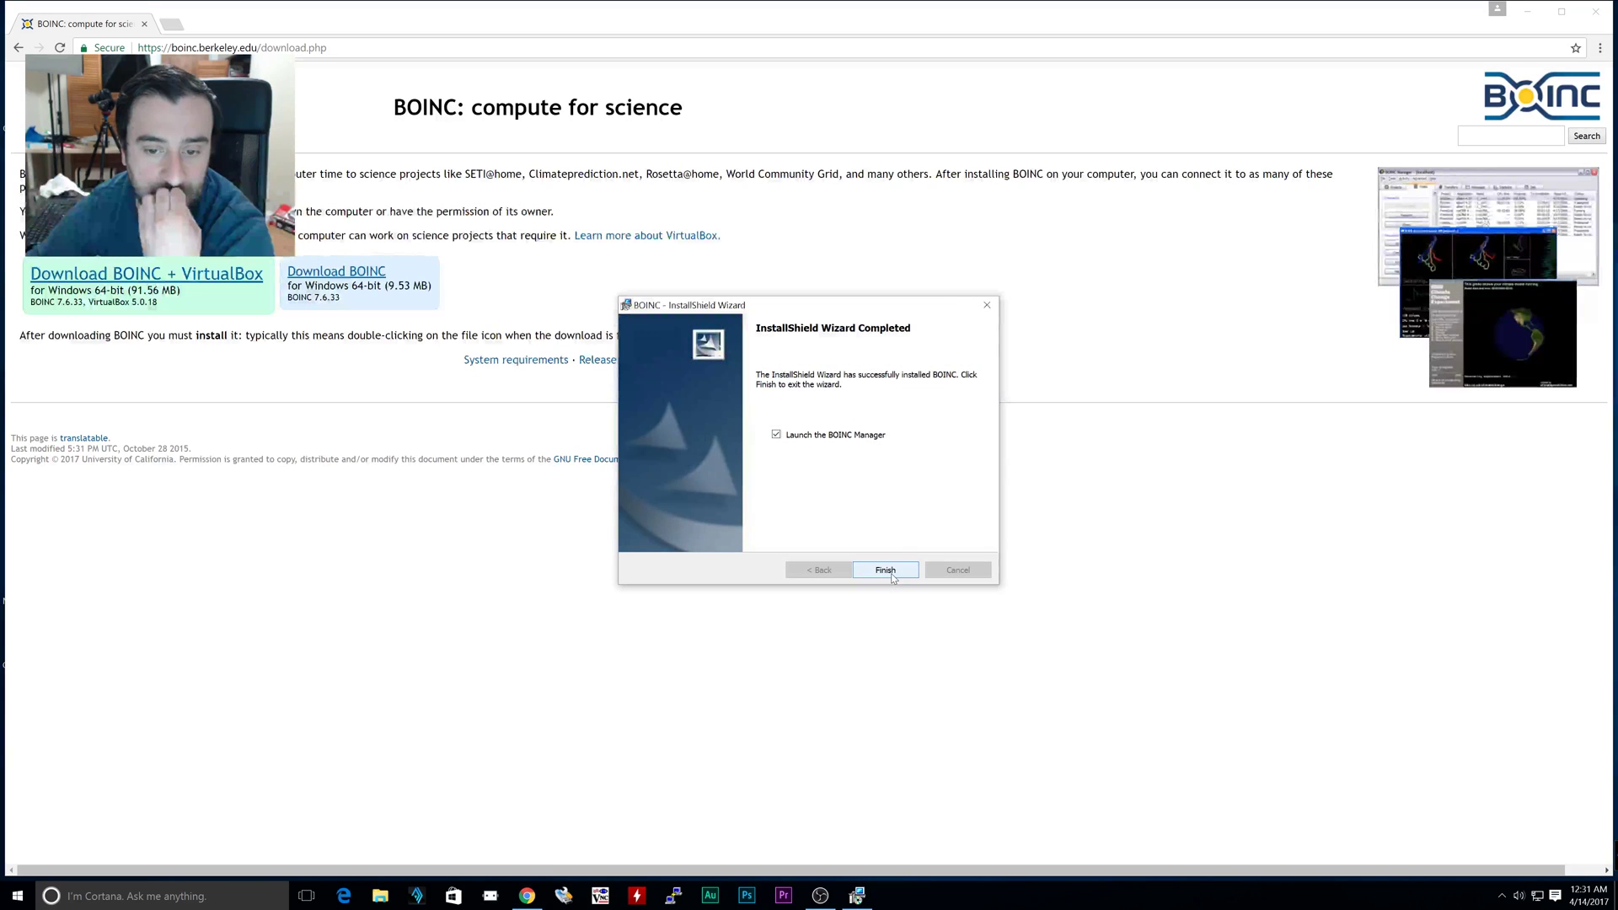
pyautogui.click(887, 570)
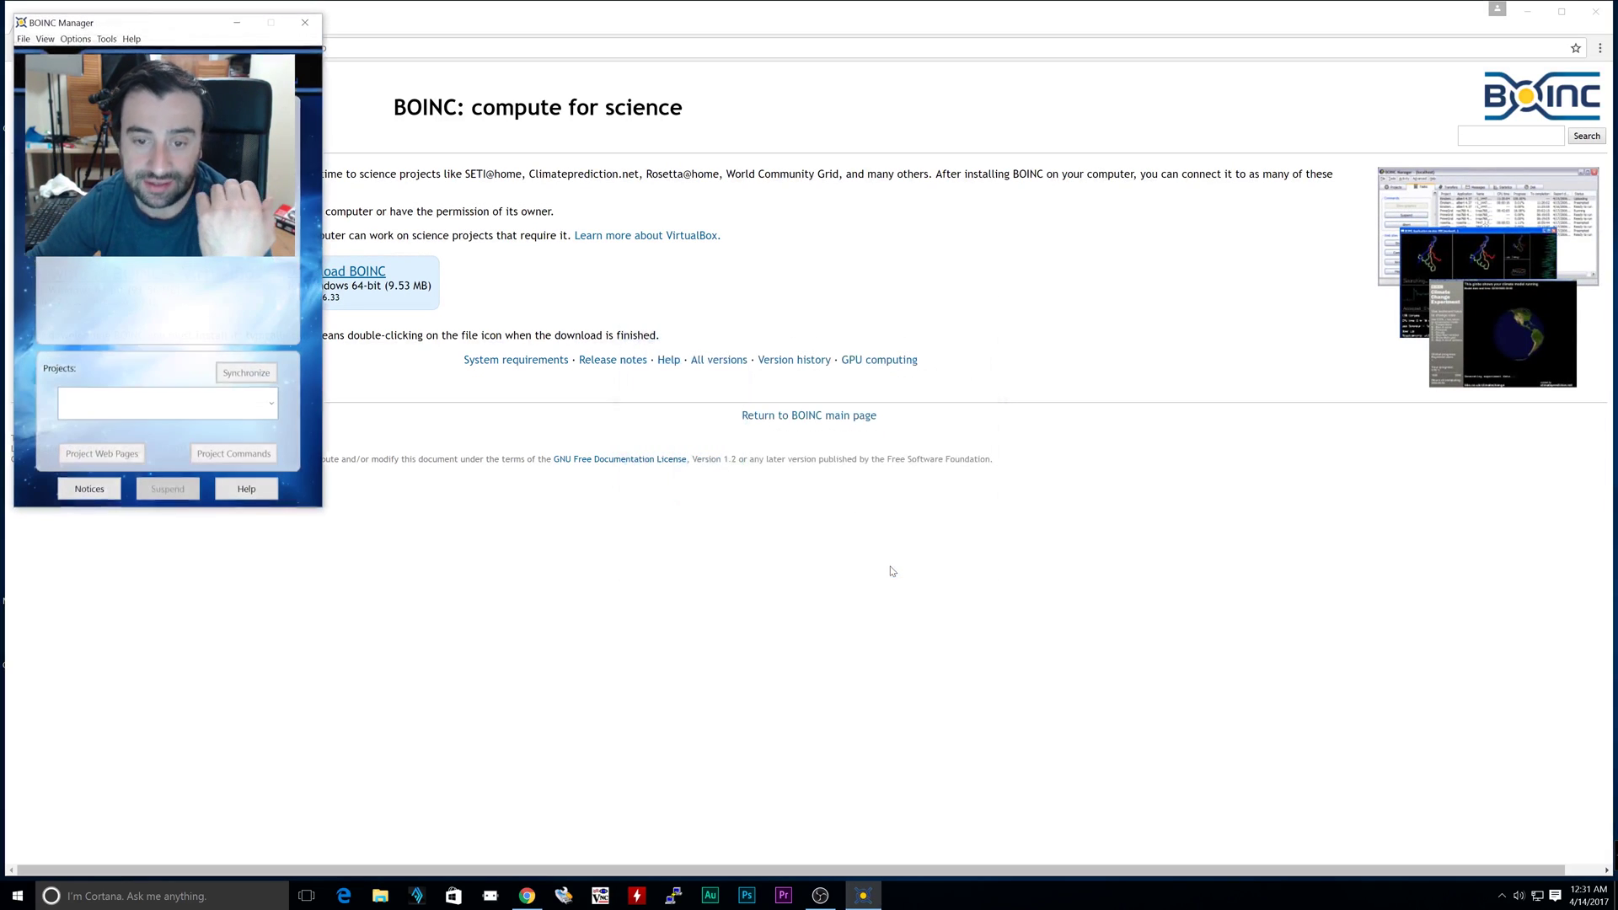
# Minimize Chrome and centre the BOINC Manager and project chooser windows
pyautogui.click(1525, 13)
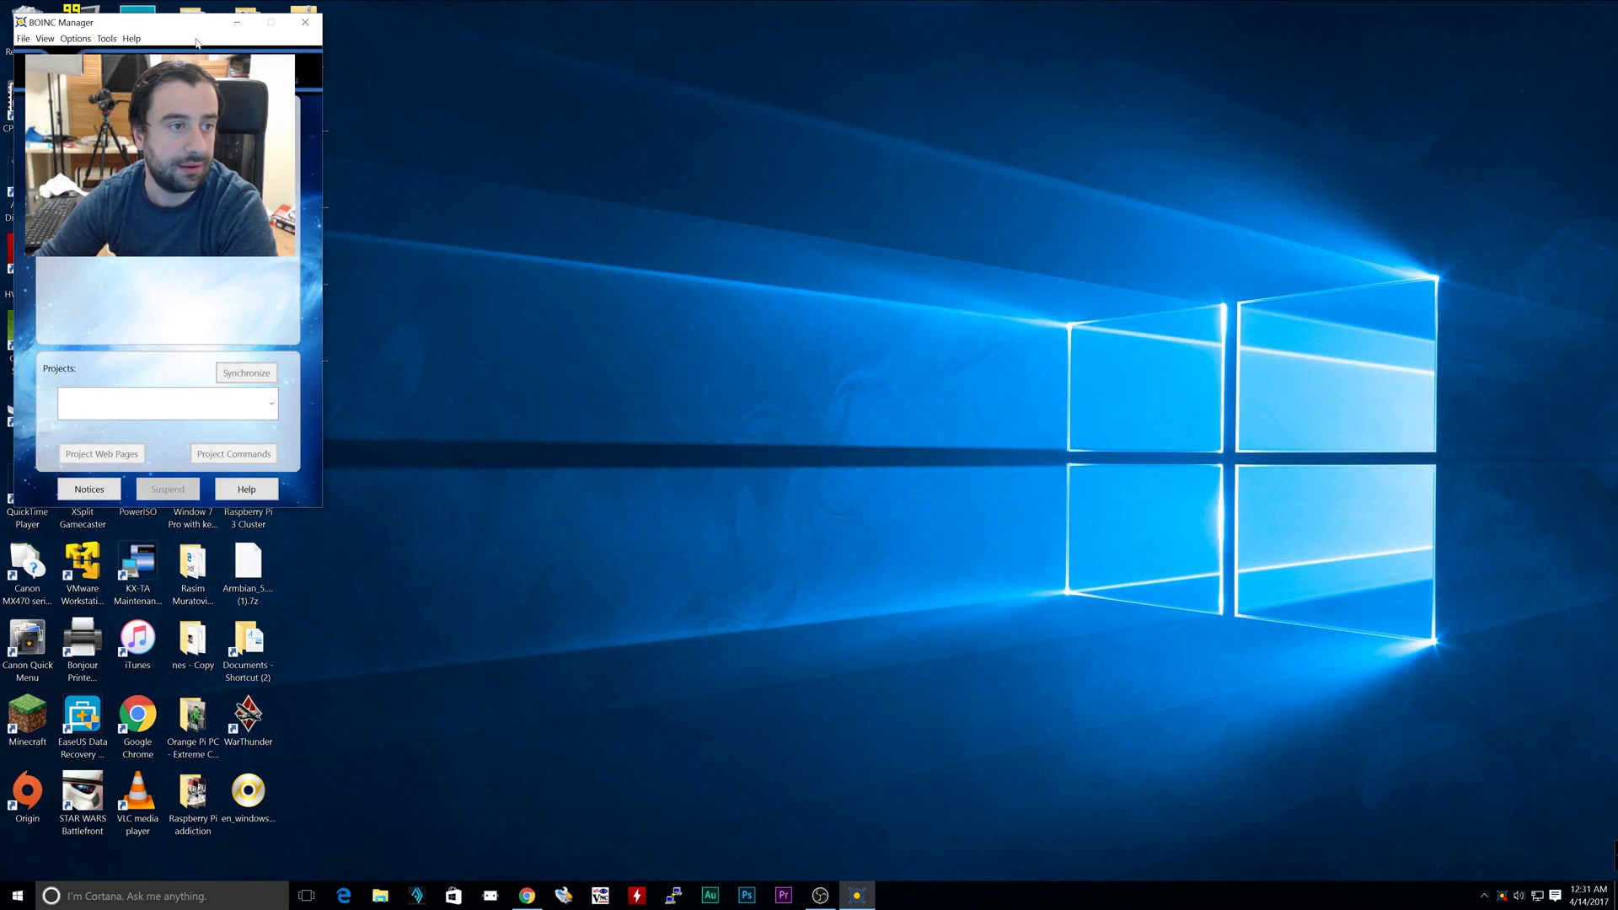
pyautogui.moveTo(196, 42); pyautogui.dragTo(934, 176)
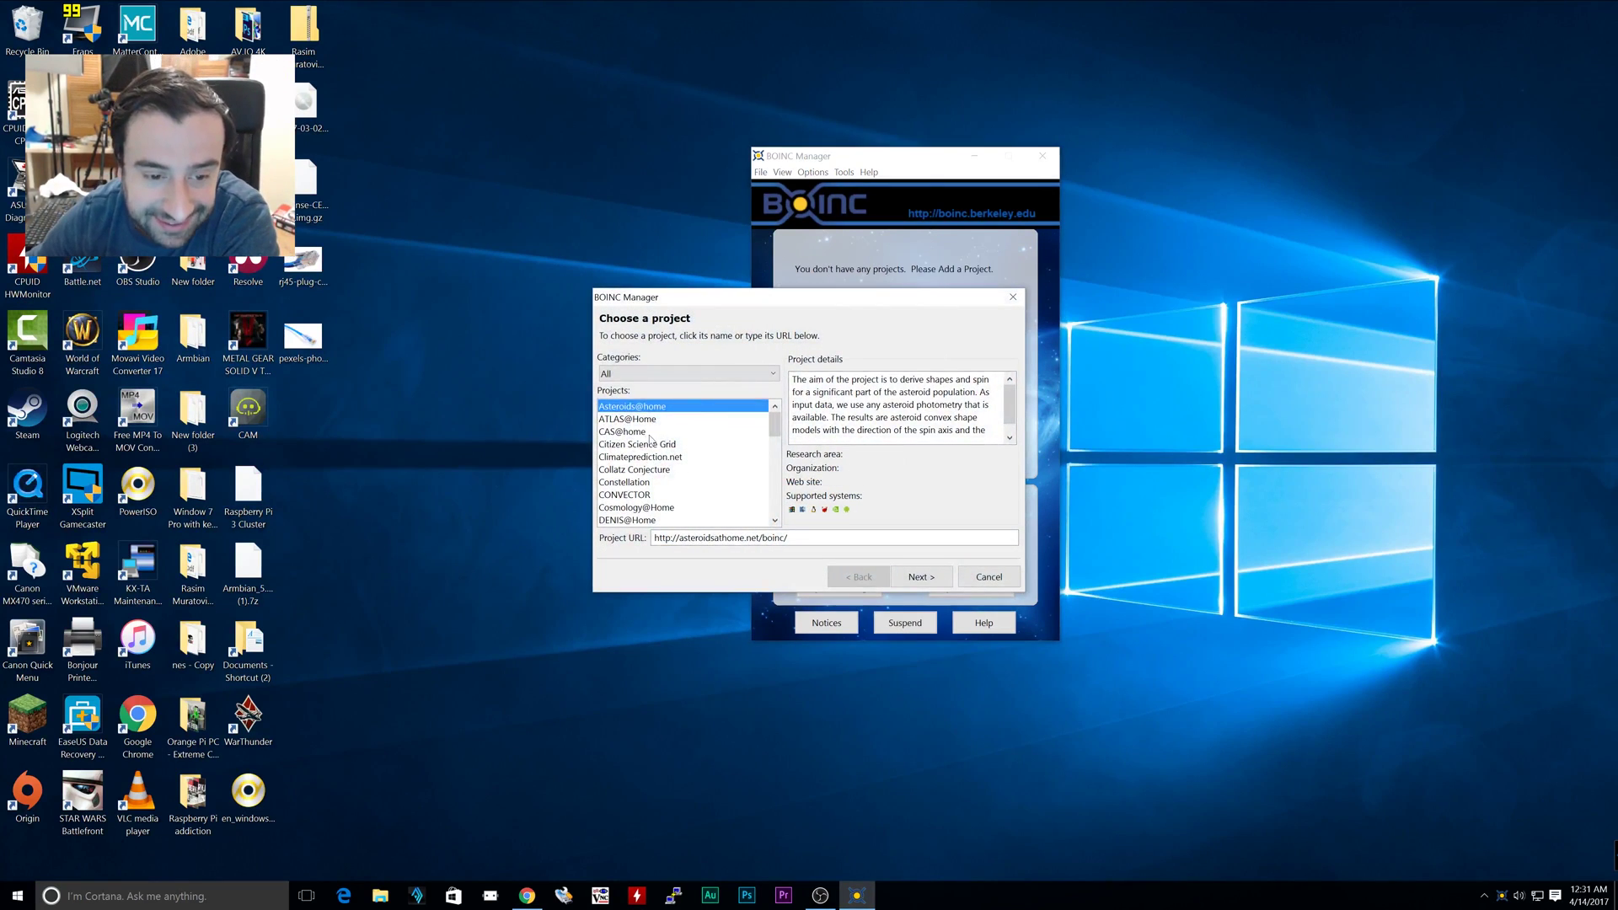
pyautogui.moveTo(803, 305); pyautogui.dragTo(891, 298)
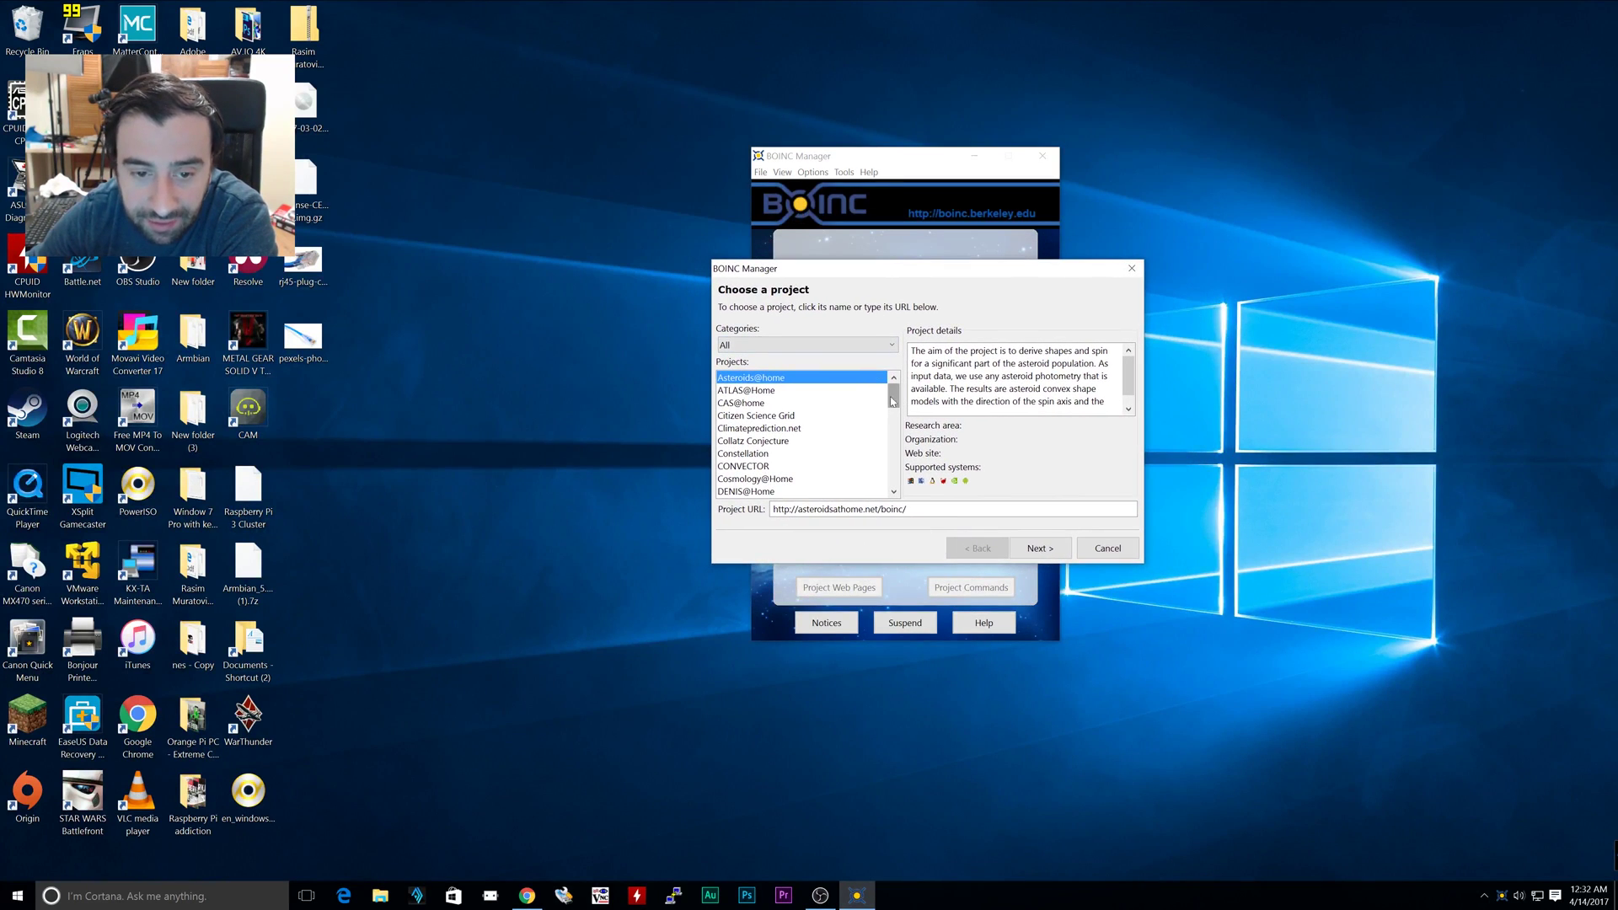
# Select SETI@home from the project list and continue to account identification
pyautogui.scroll(-5, 895, 405)
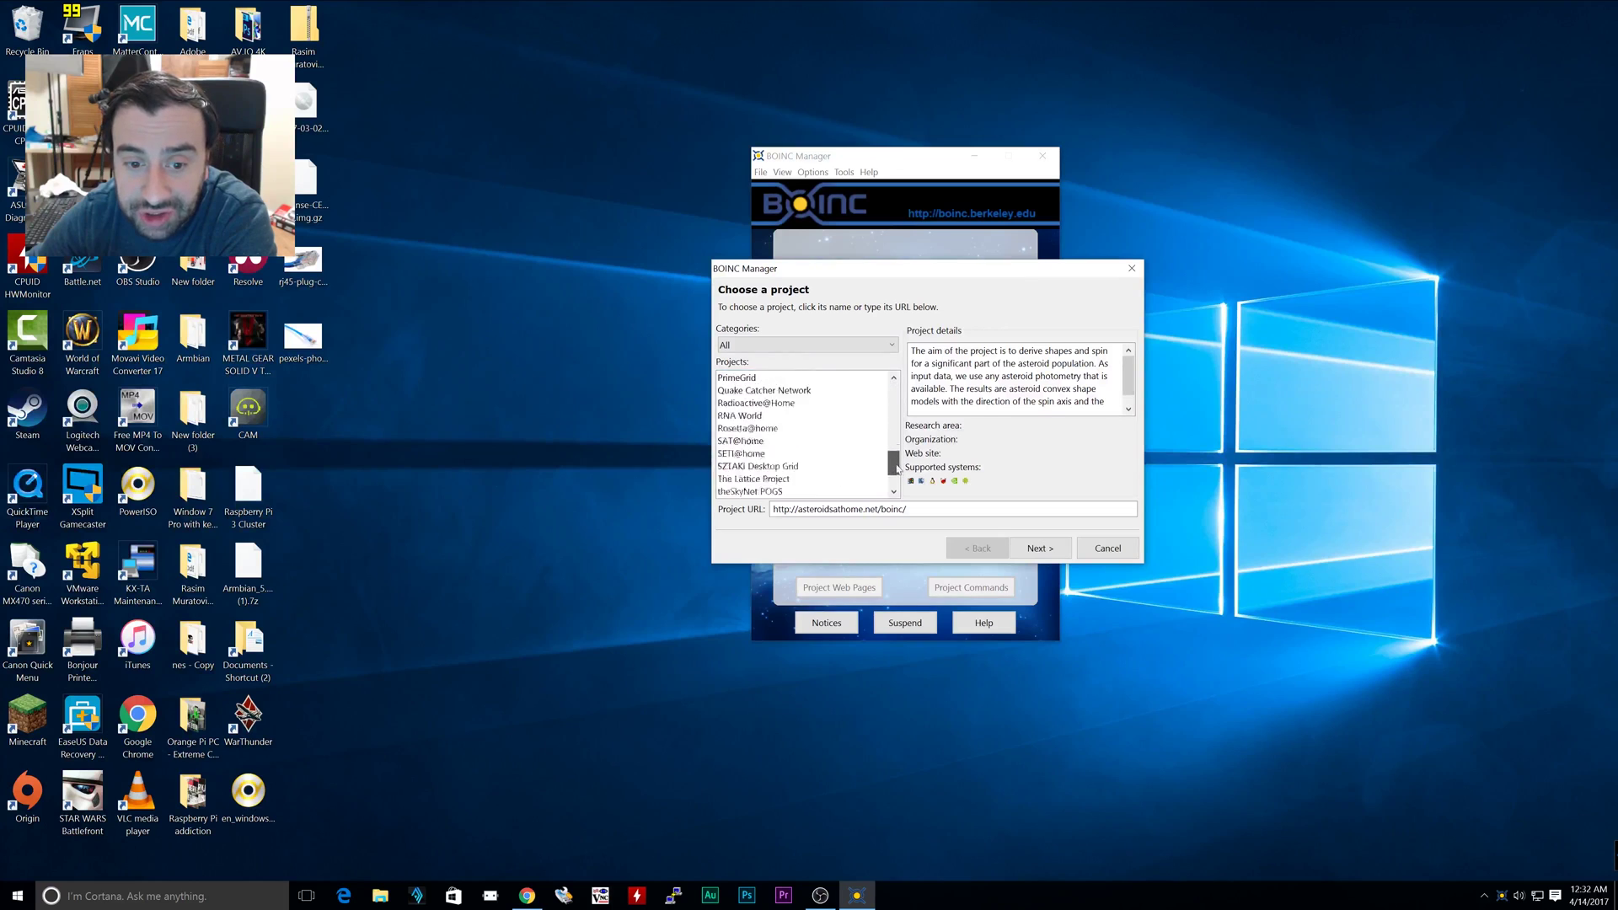
pyautogui.scroll(5, 895, 413)
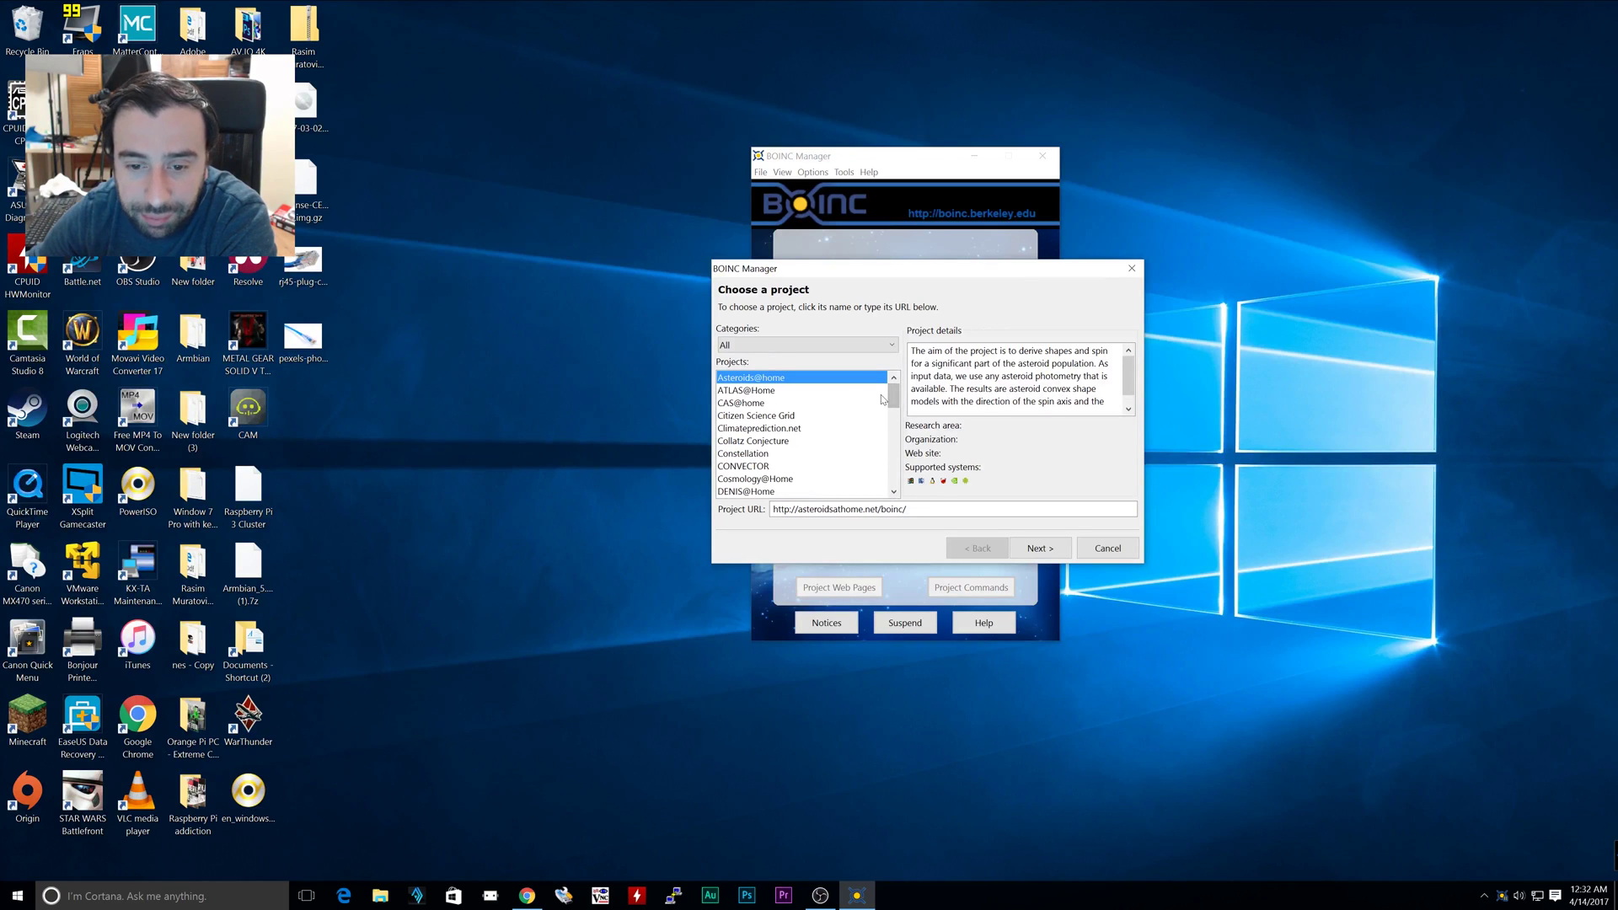
pyautogui.scroll(-10, 881, 408)
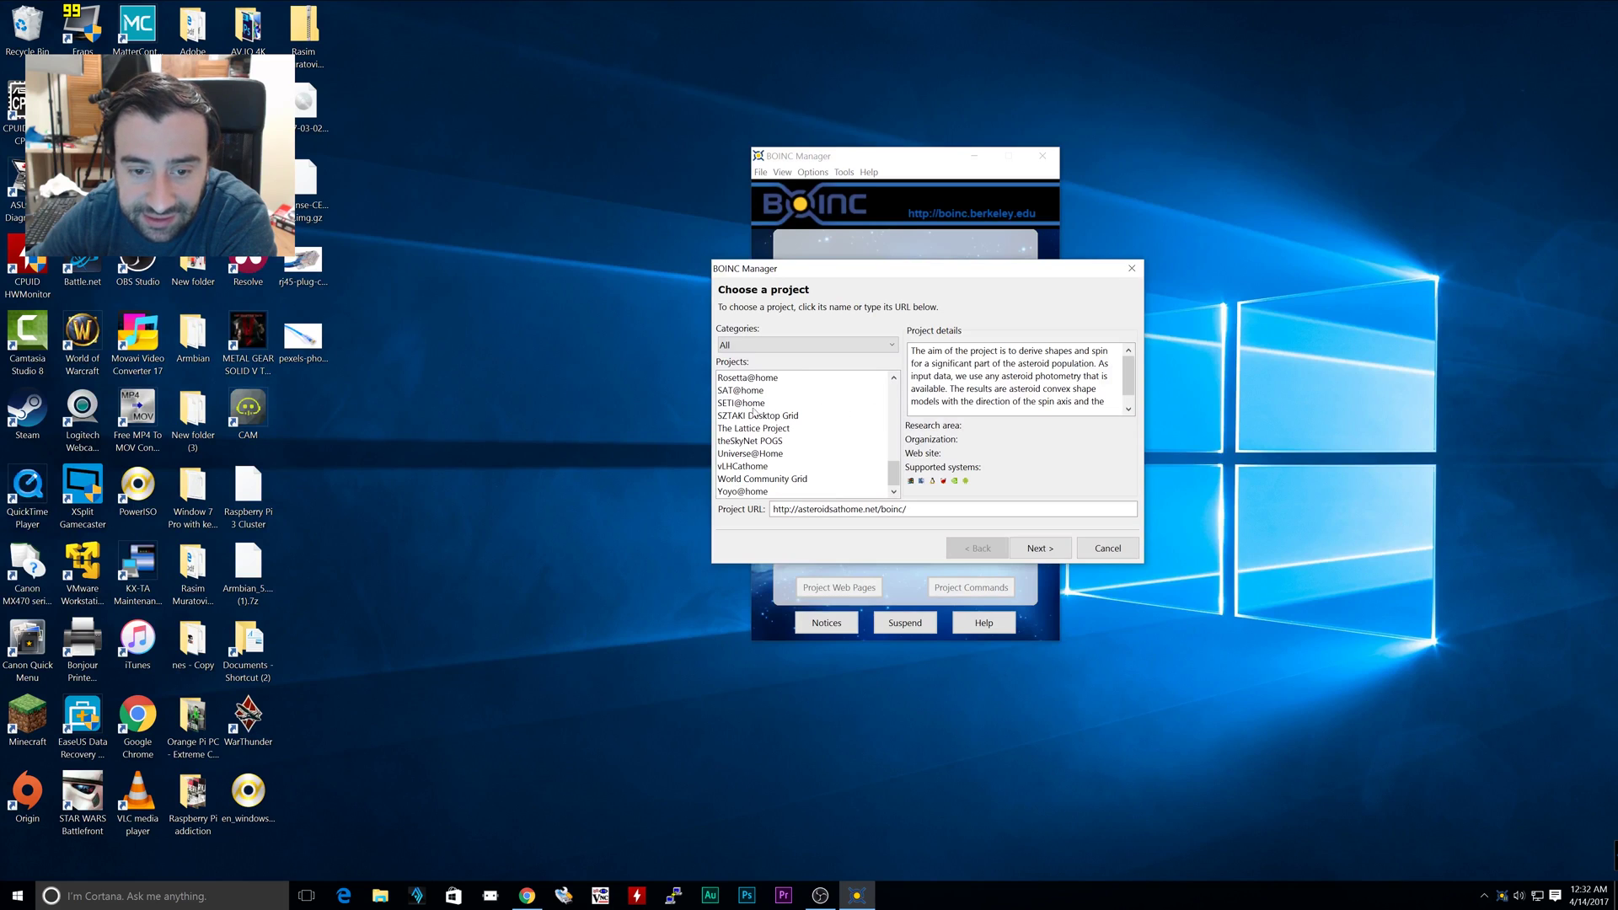
pyautogui.click(745, 404)
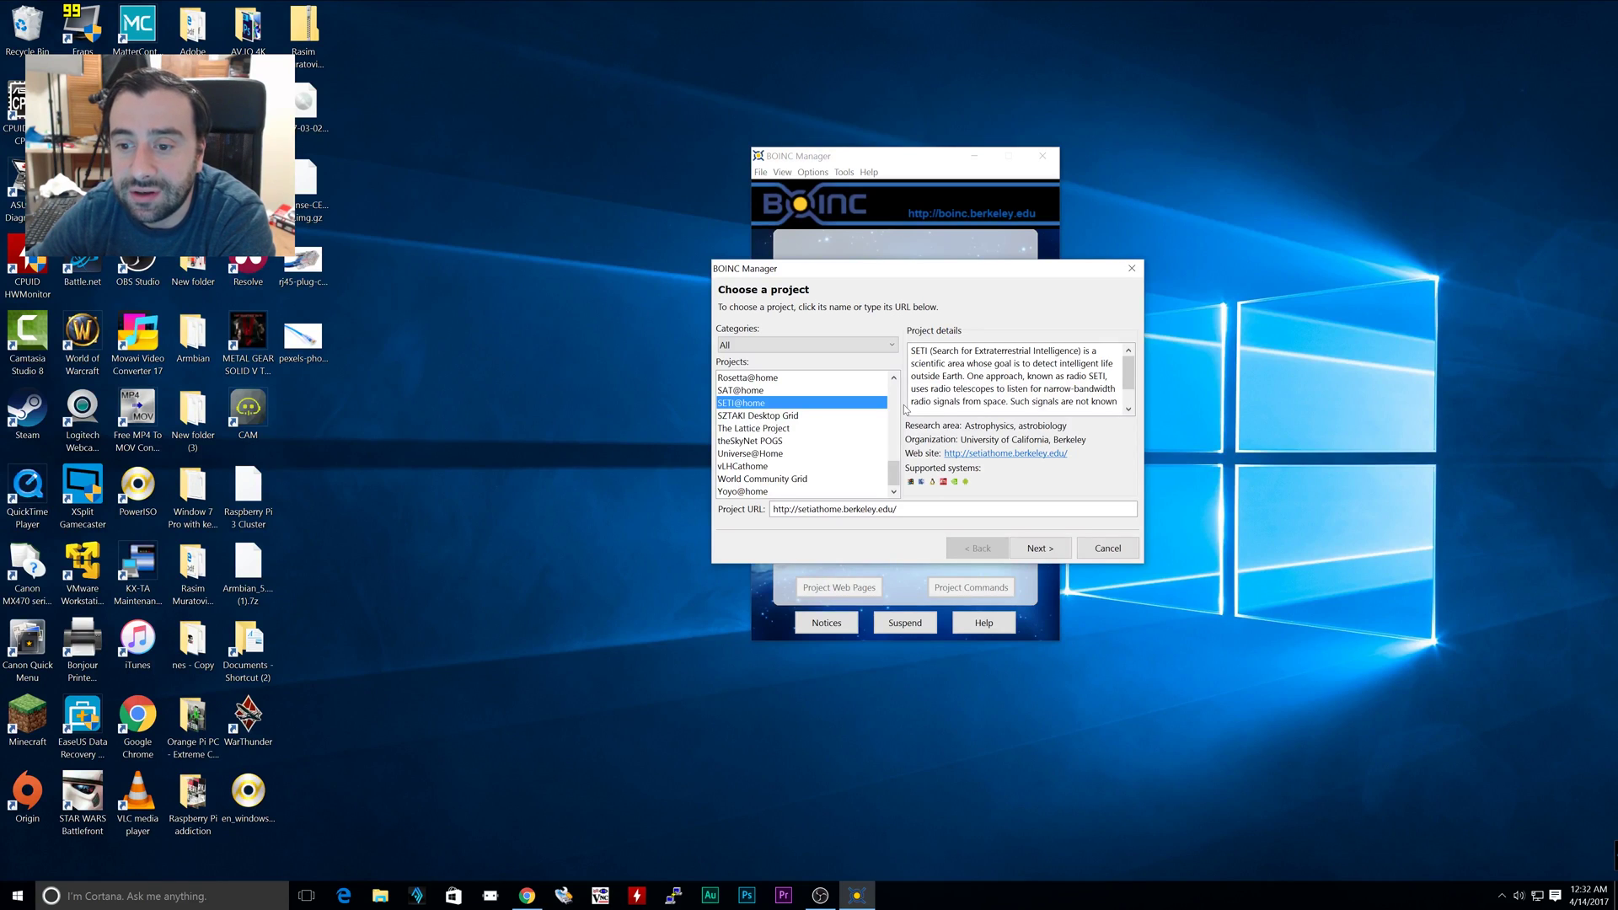
pyautogui.click(1039, 548)
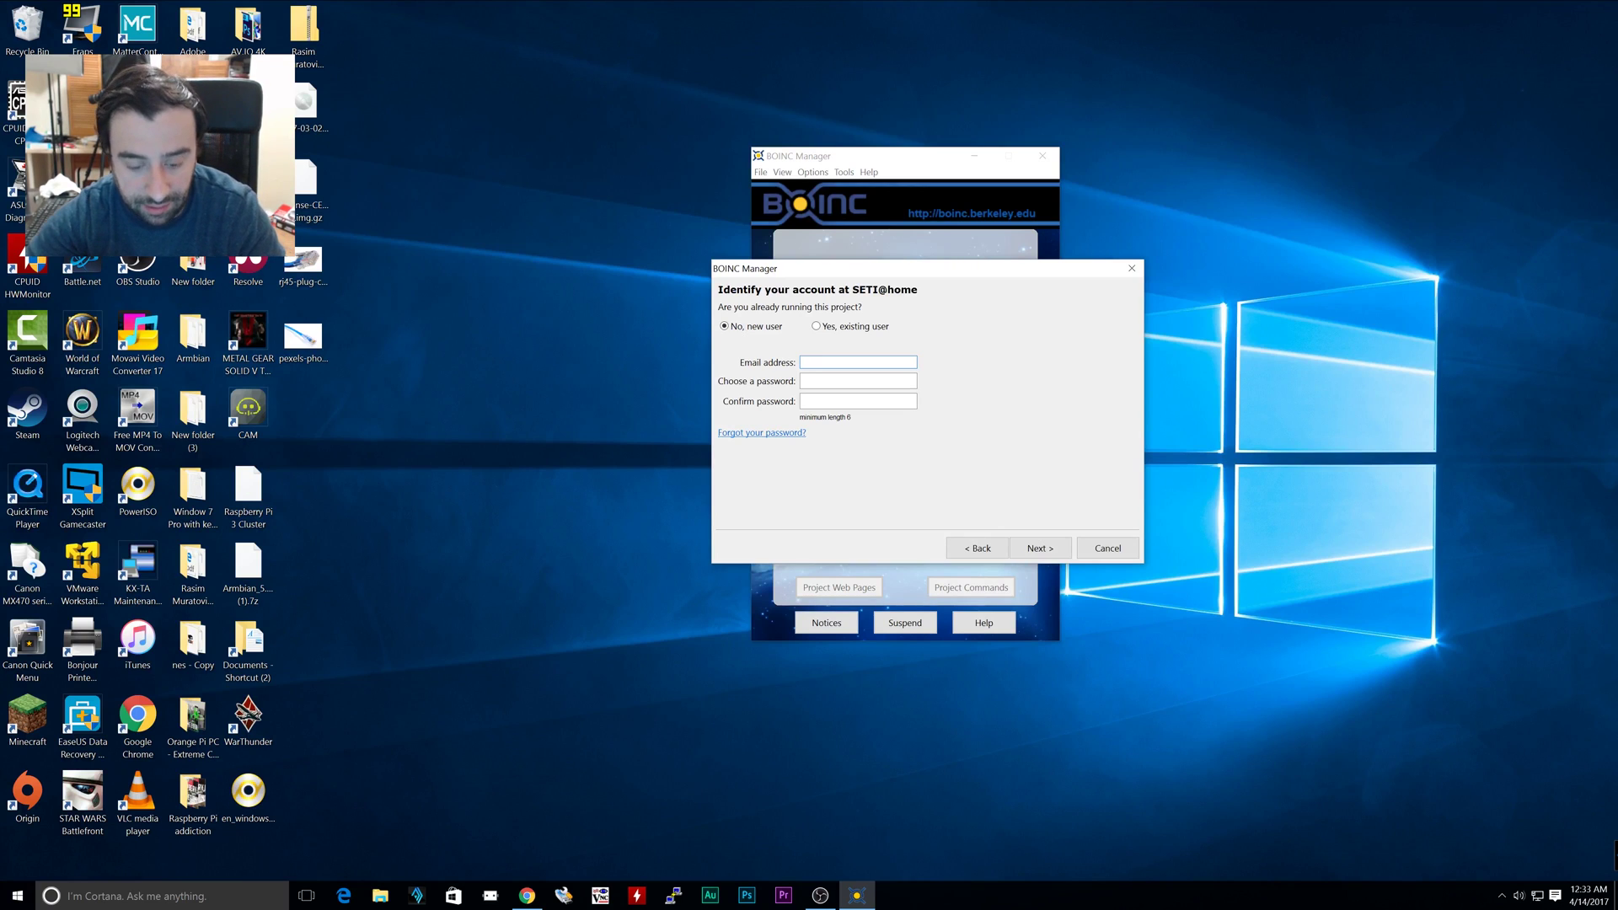
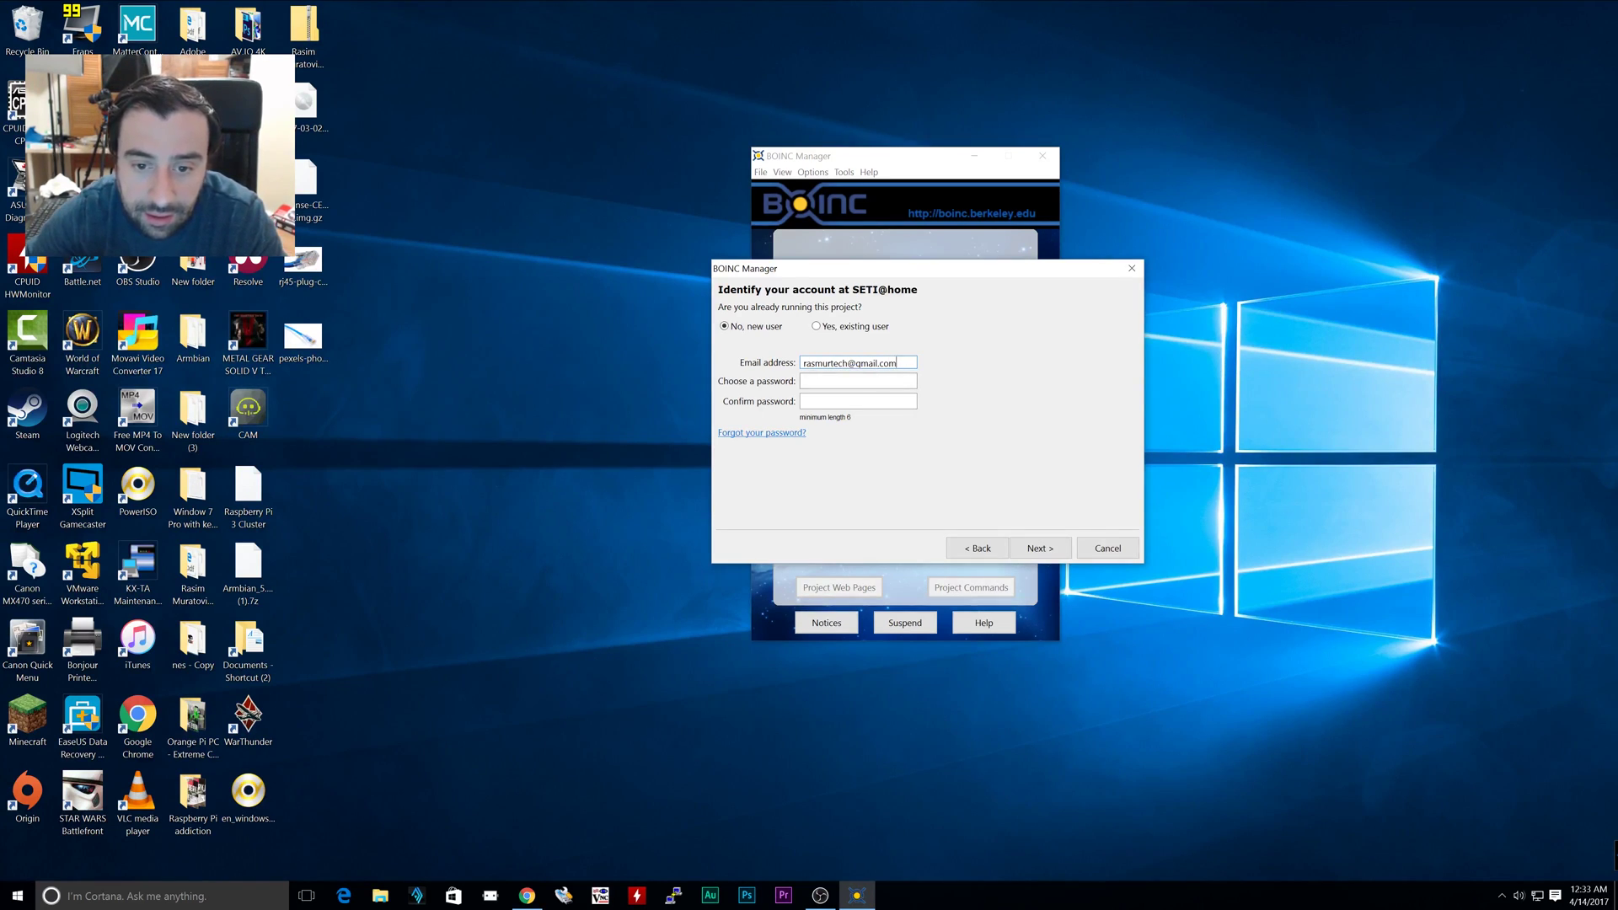
# Register as a new SETI@home user with an e-mail address and password, then submit
pyautogui.click(858, 381)
pyautogui.write('••')
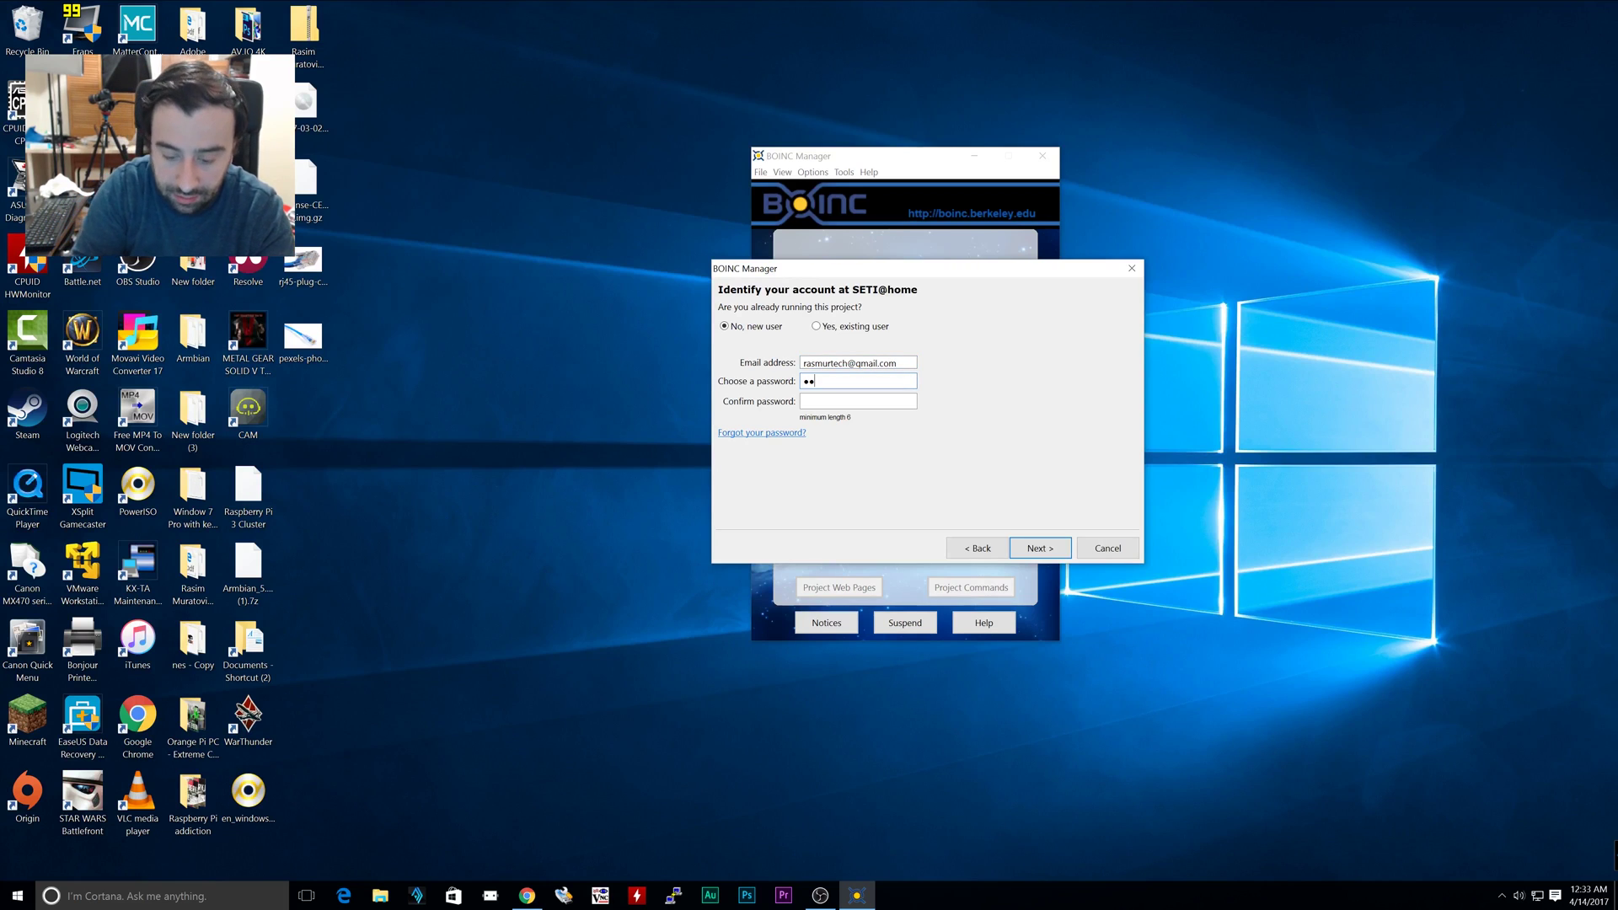
pyautogui.write('•••••••')
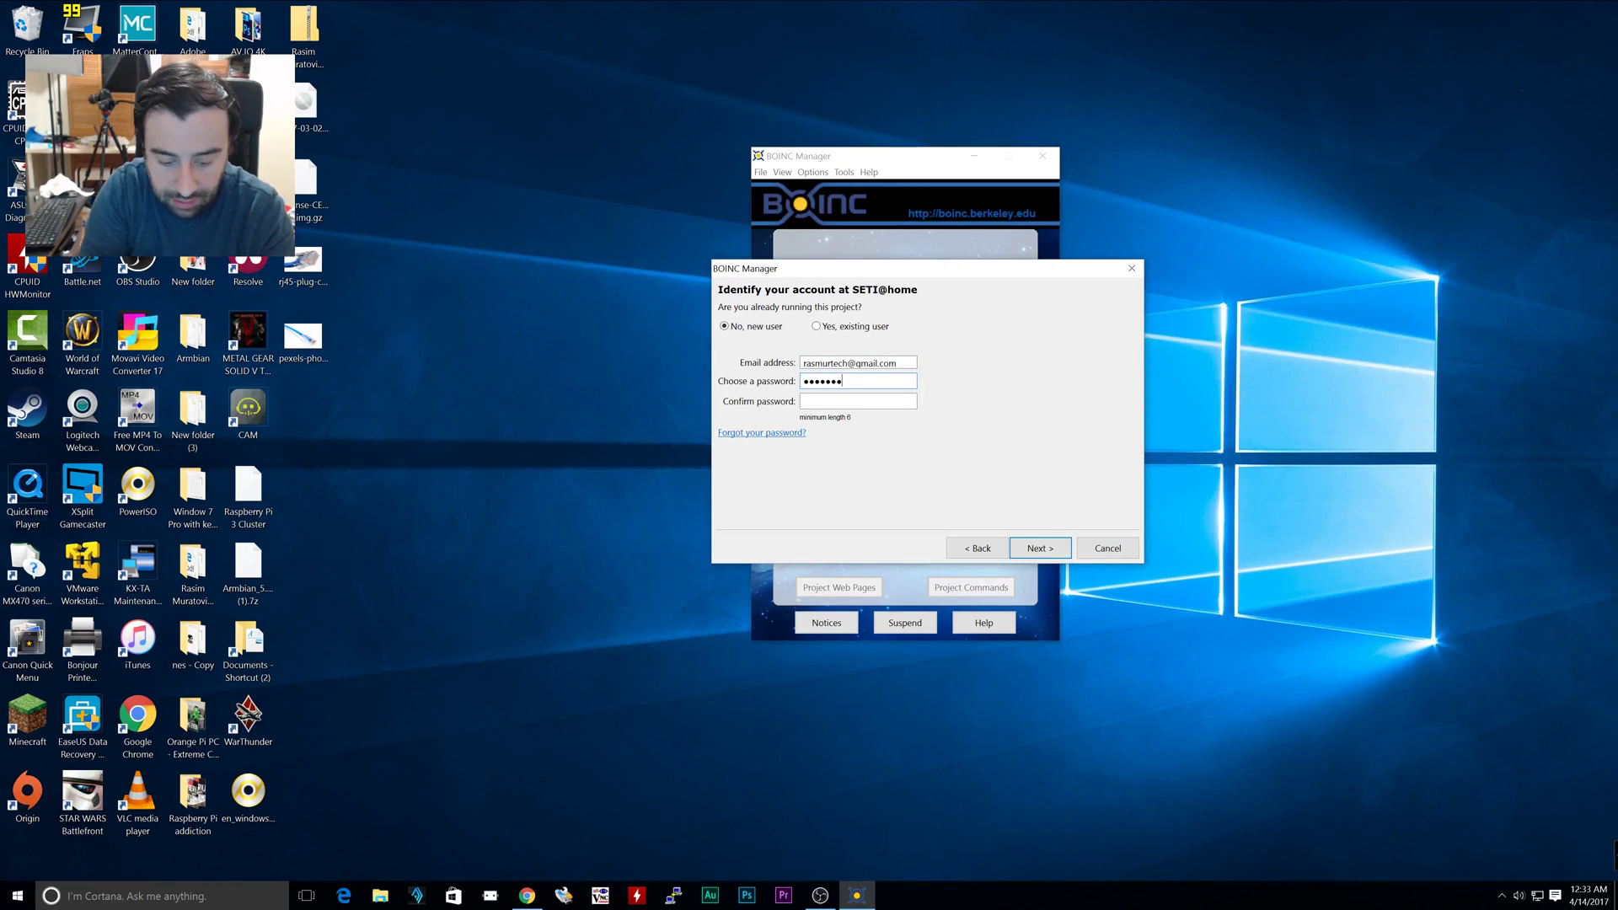
pyautogui.click(800, 403)
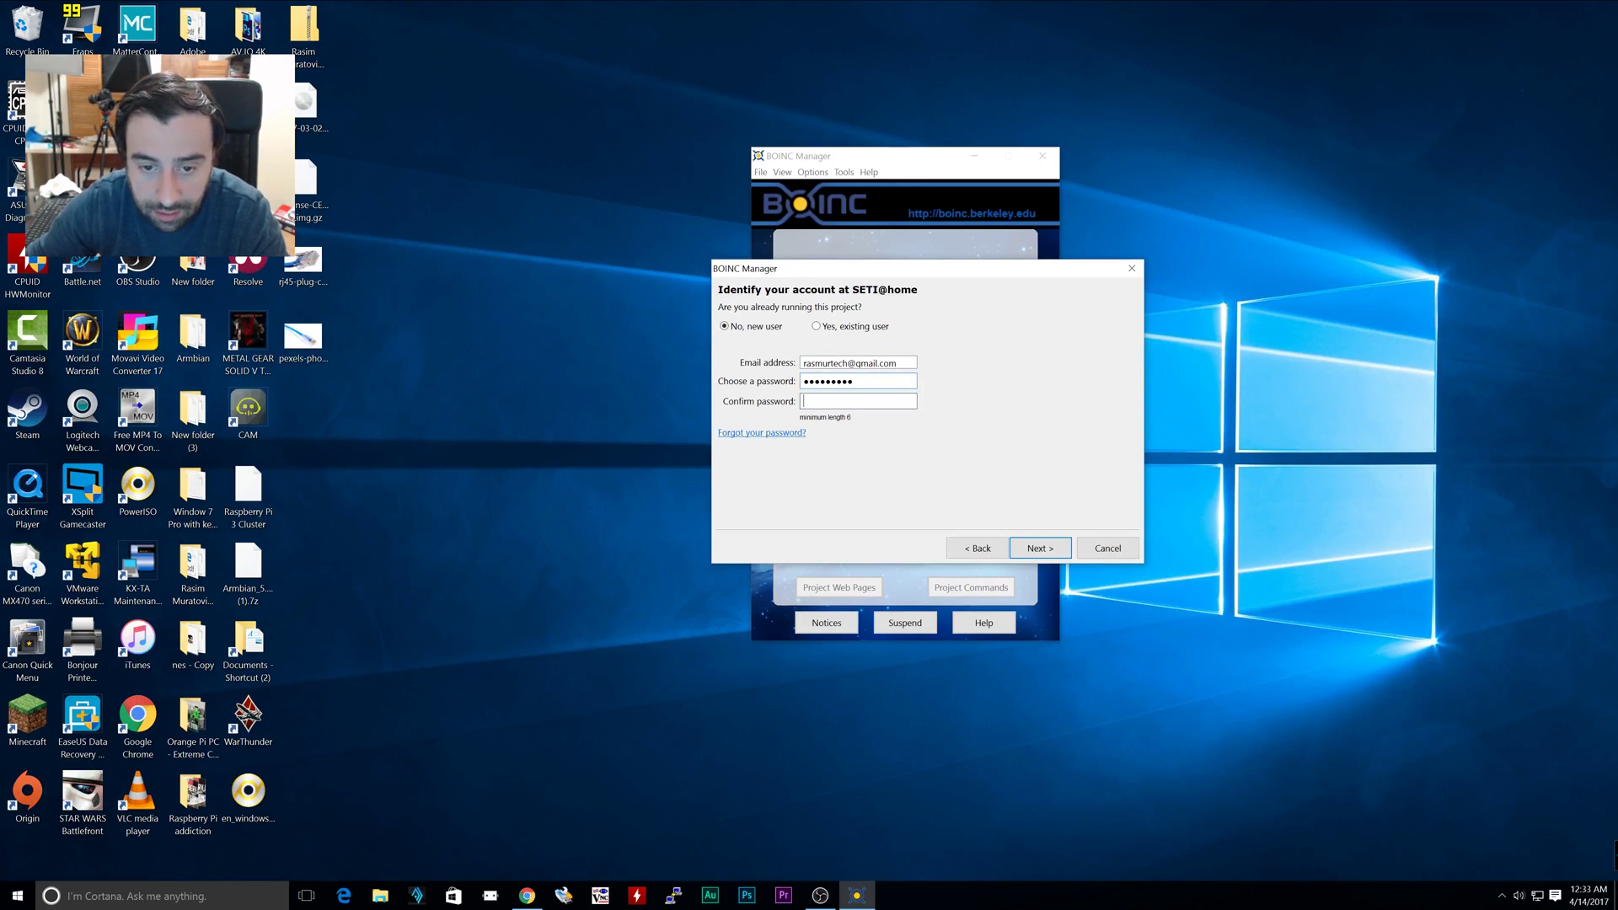
pyautogui.write('•••••••••')
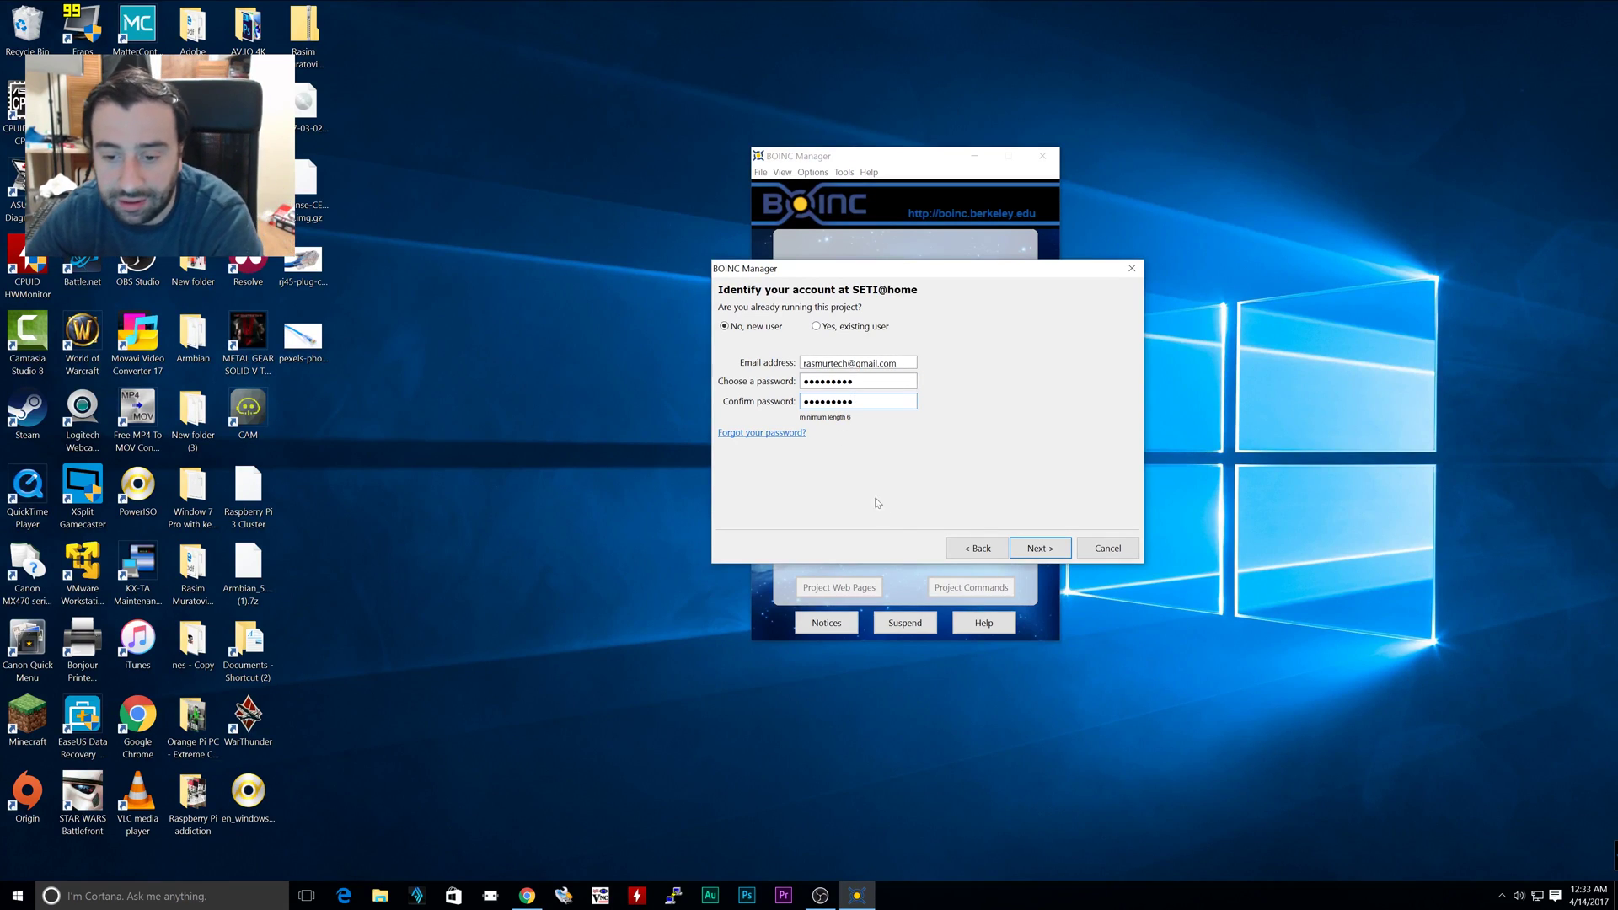
pyautogui.click(1011, 543)
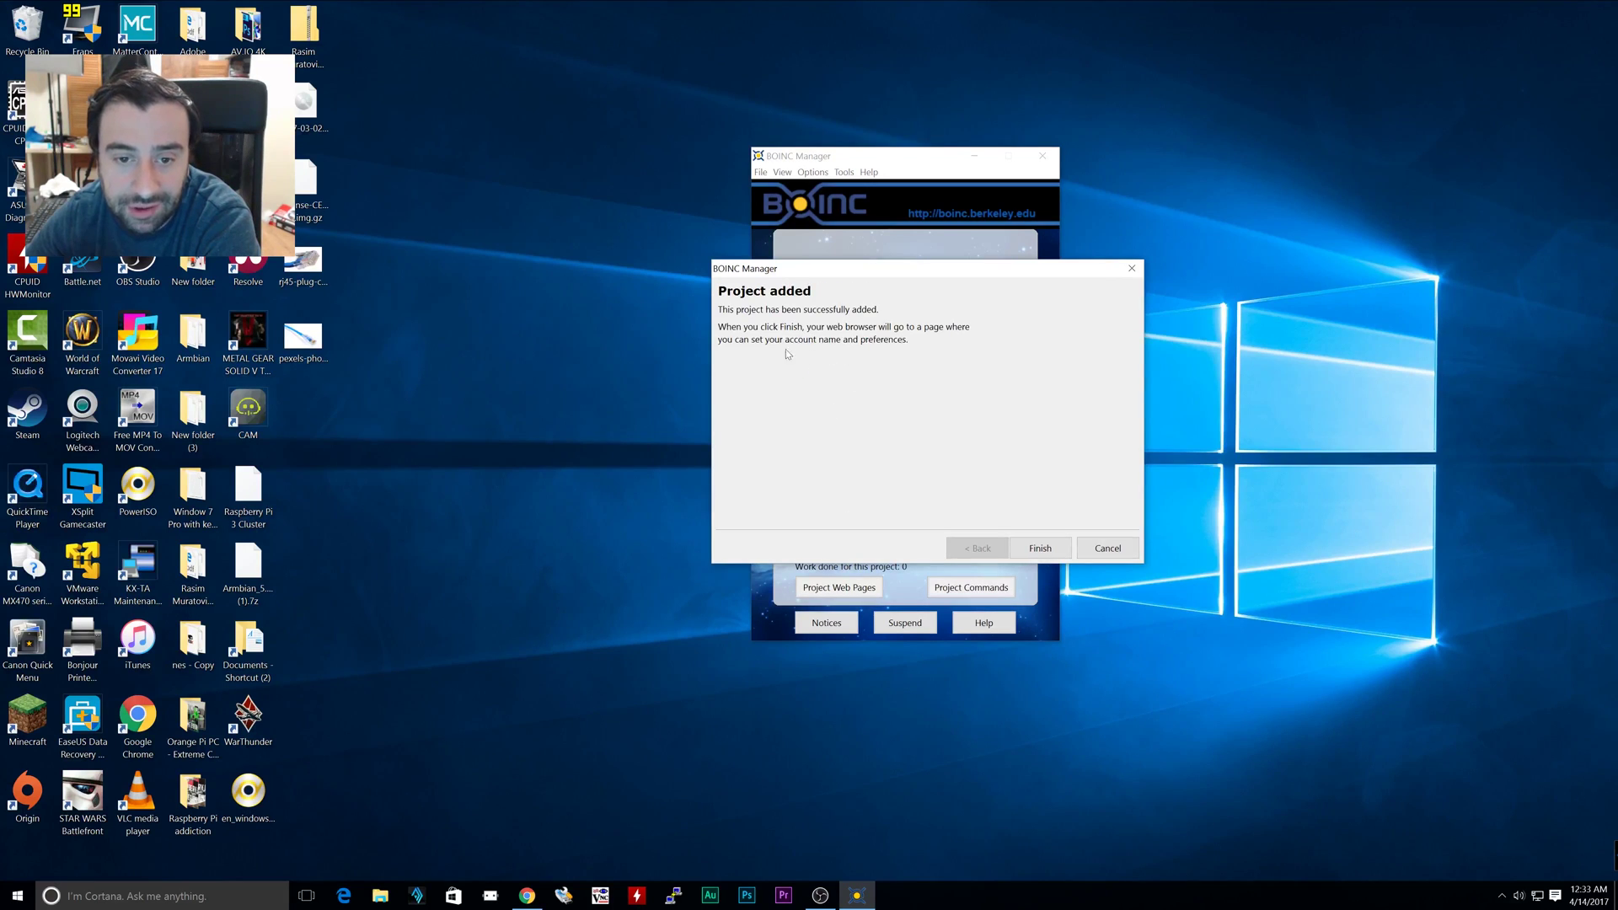
pyautogui.click(1040, 547)
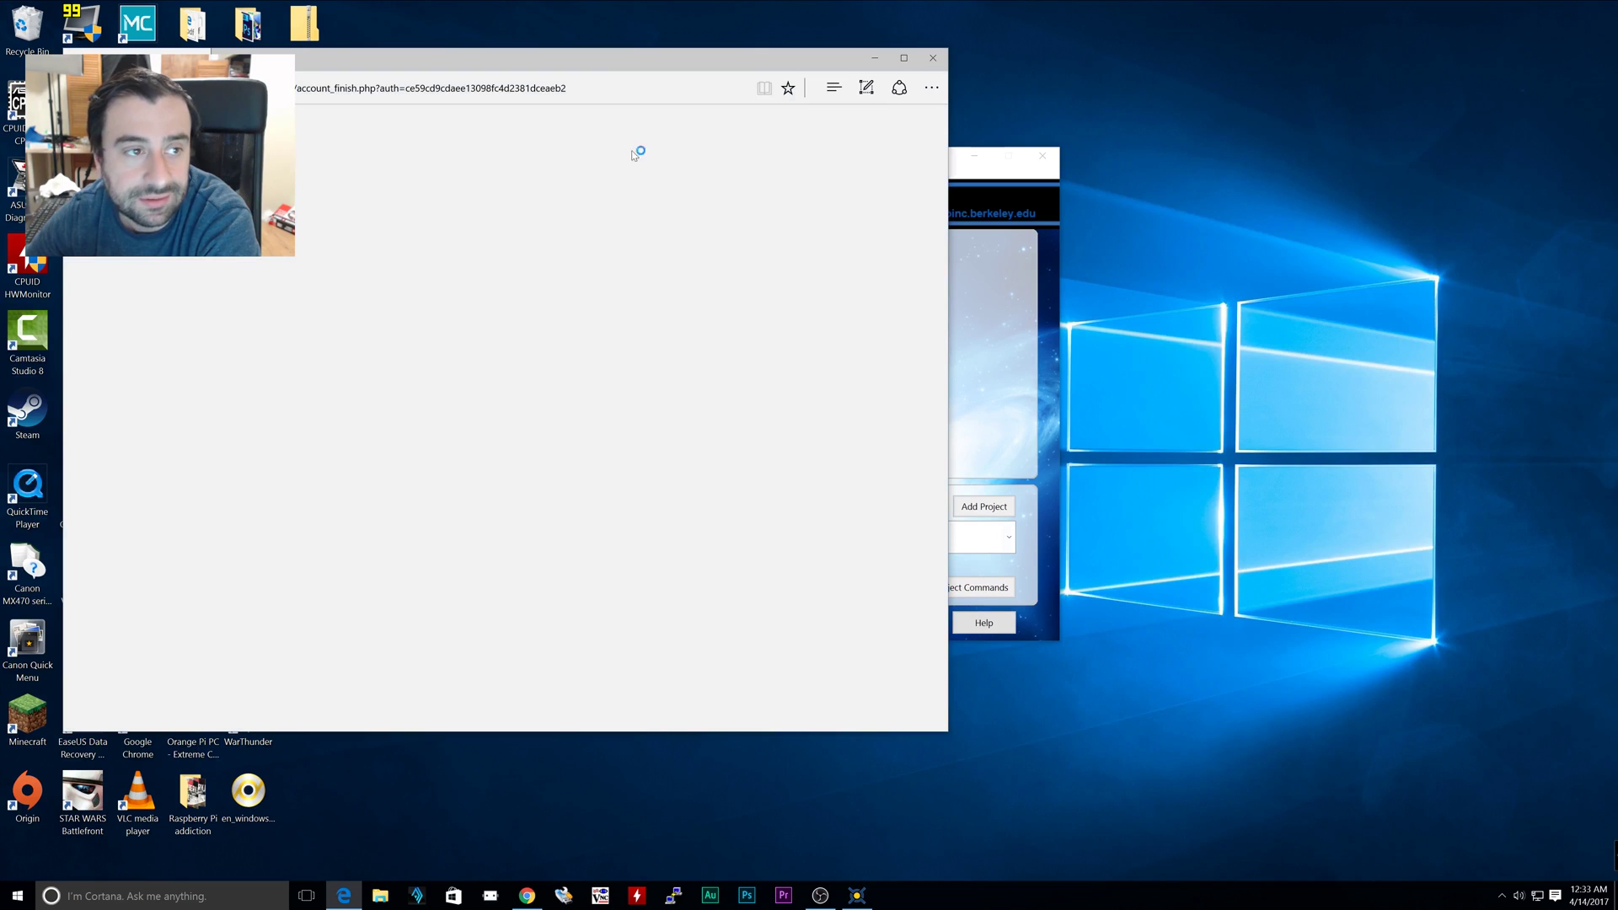
pyautogui.moveTo(354, 64); pyautogui.dragTo(859, 136)
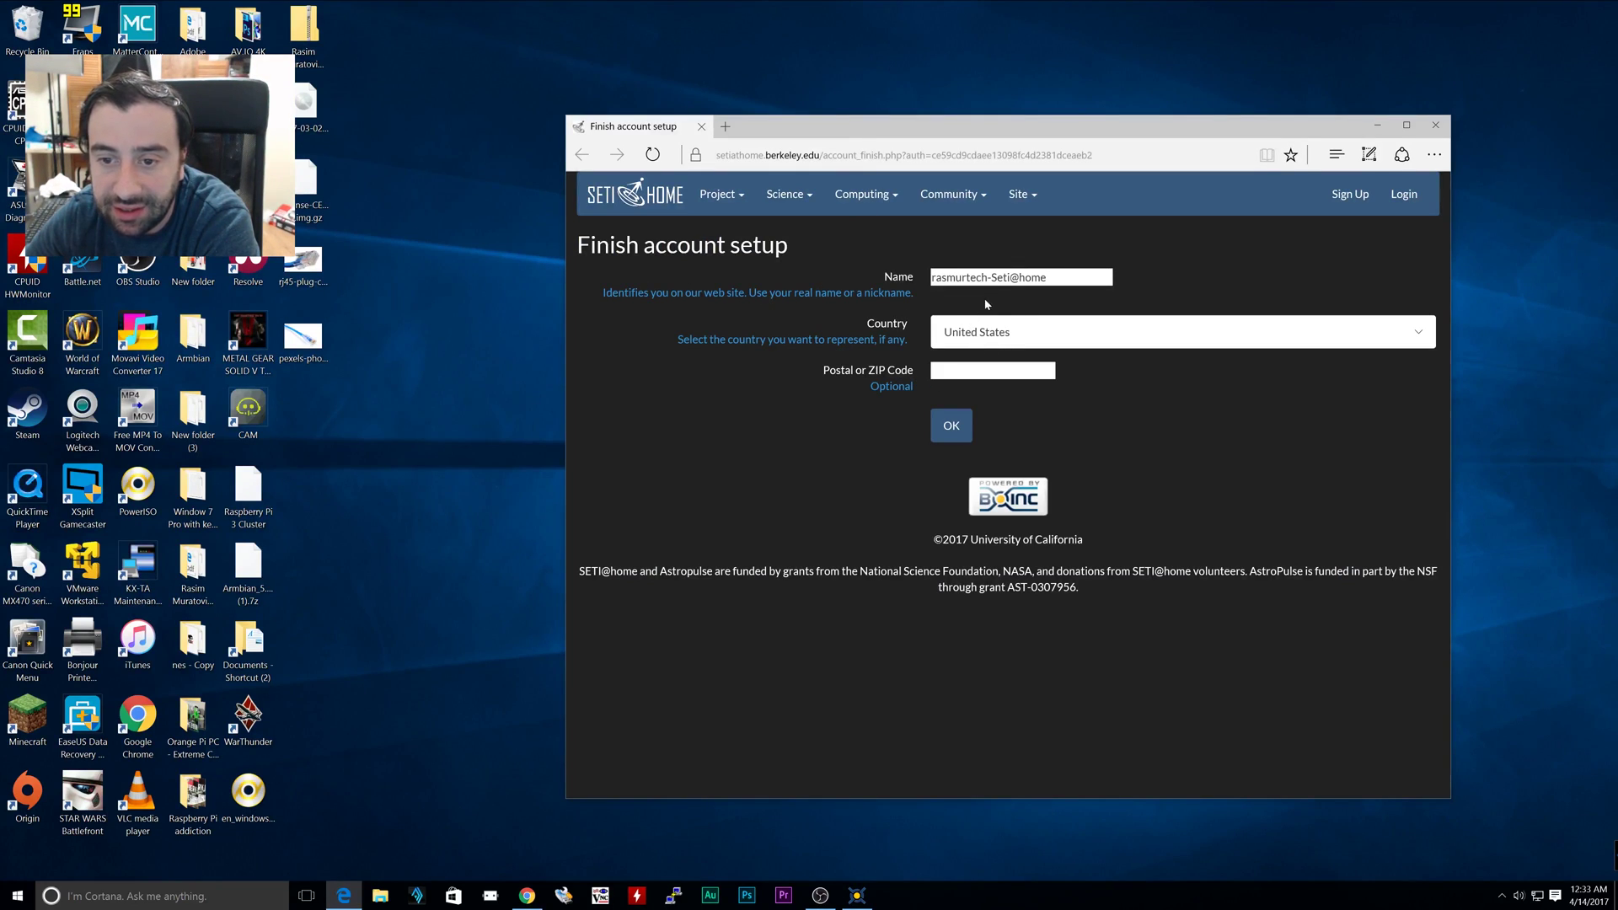
pyautogui.click(1000, 369)
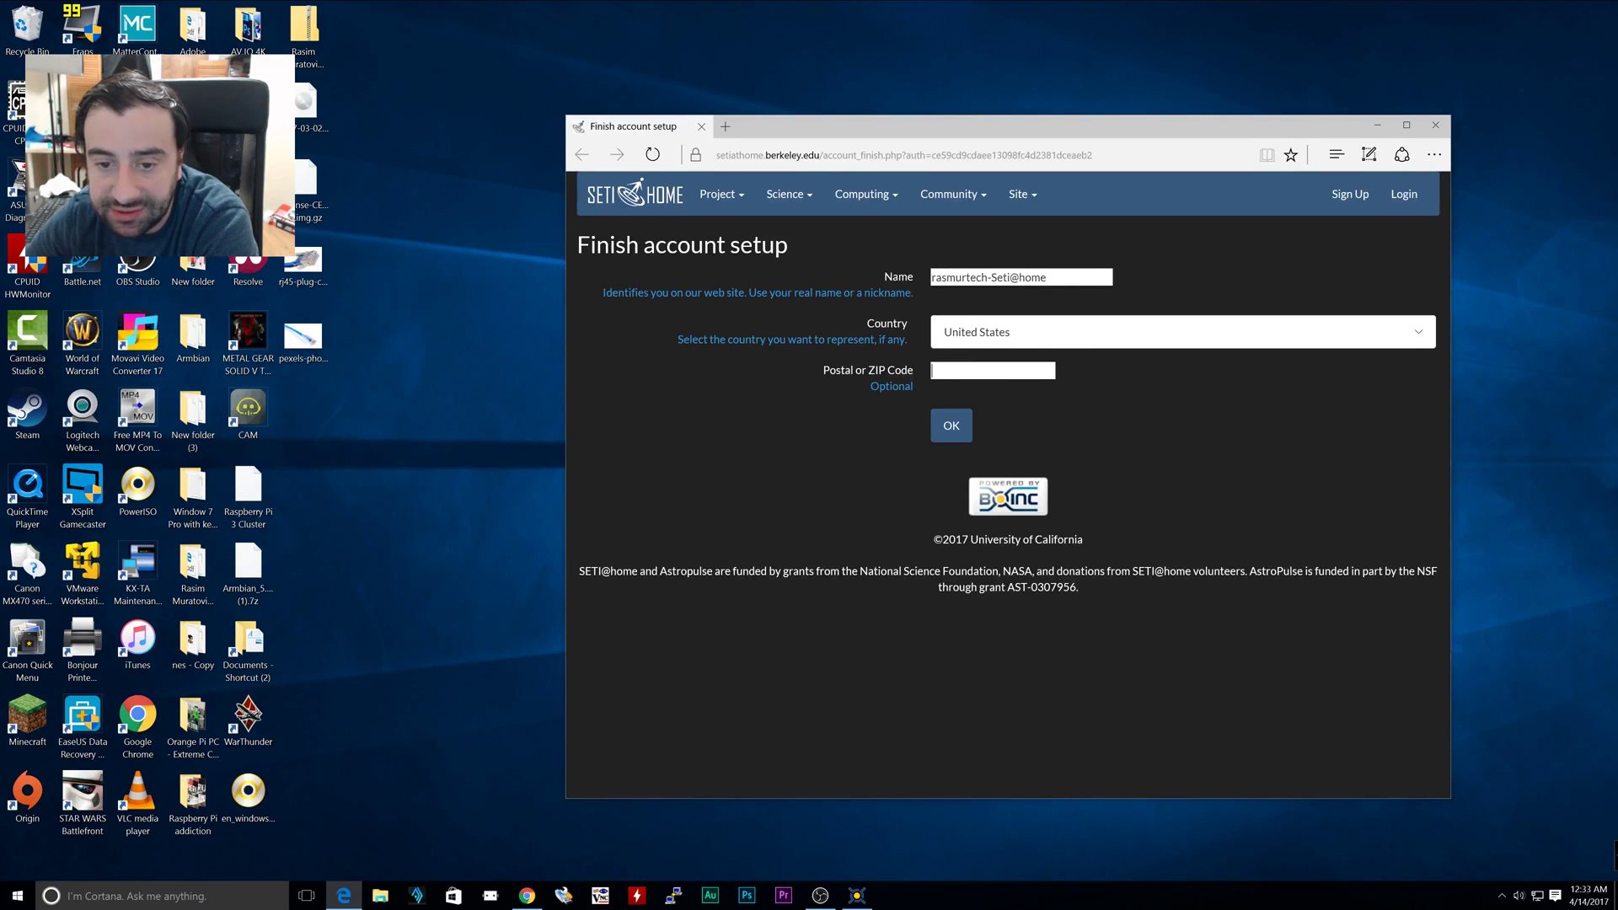
pyautogui.write('11')
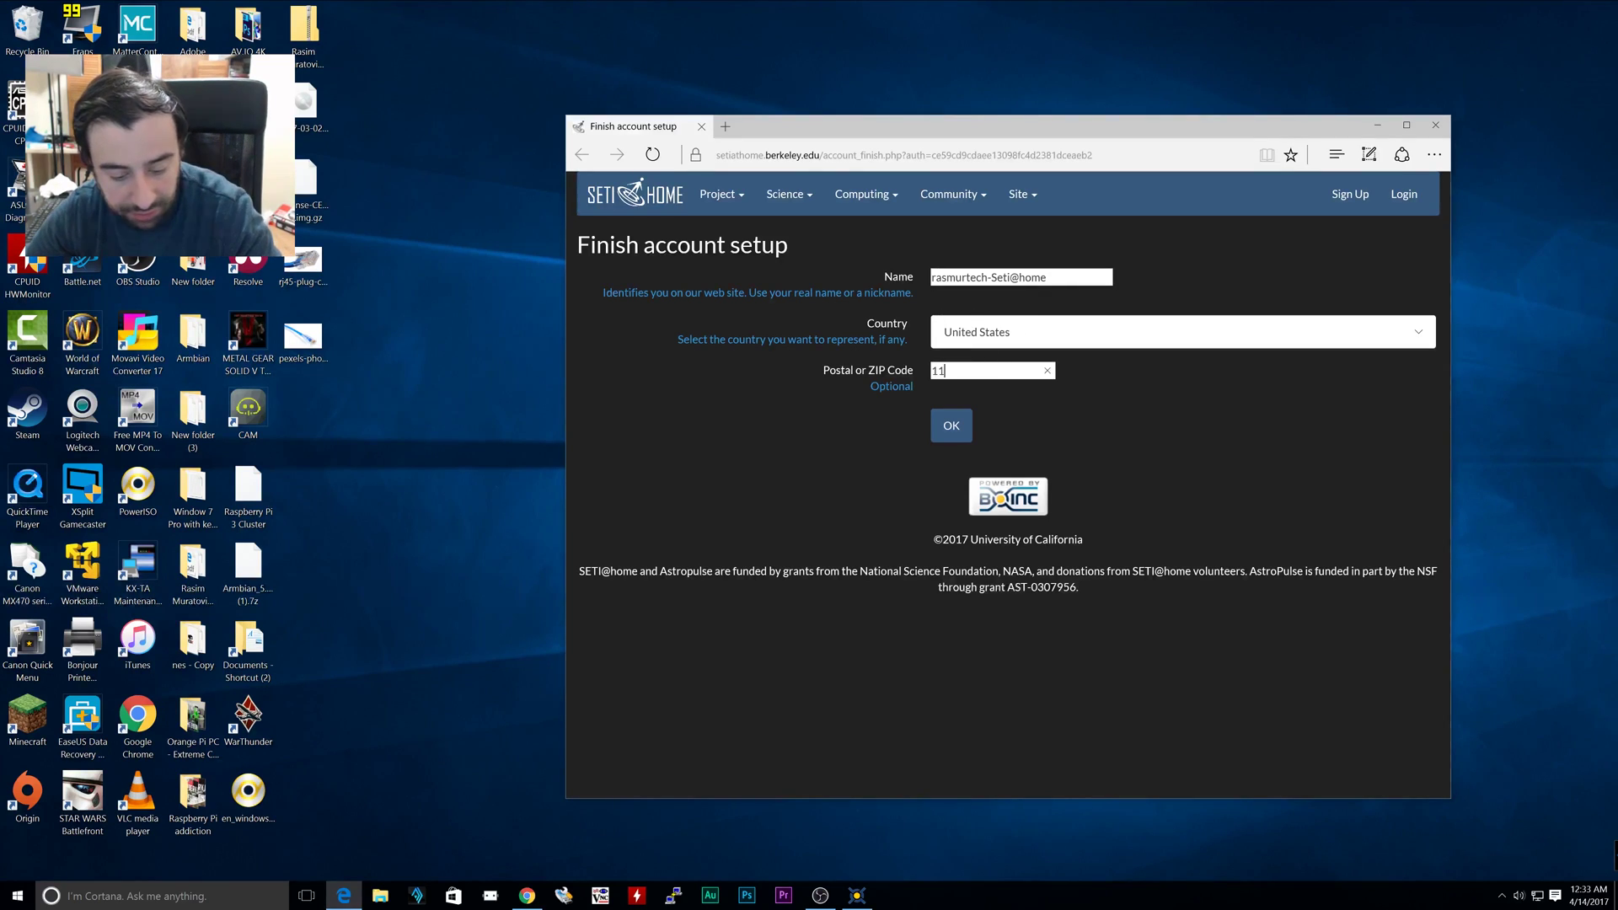
pyautogui.write('385')
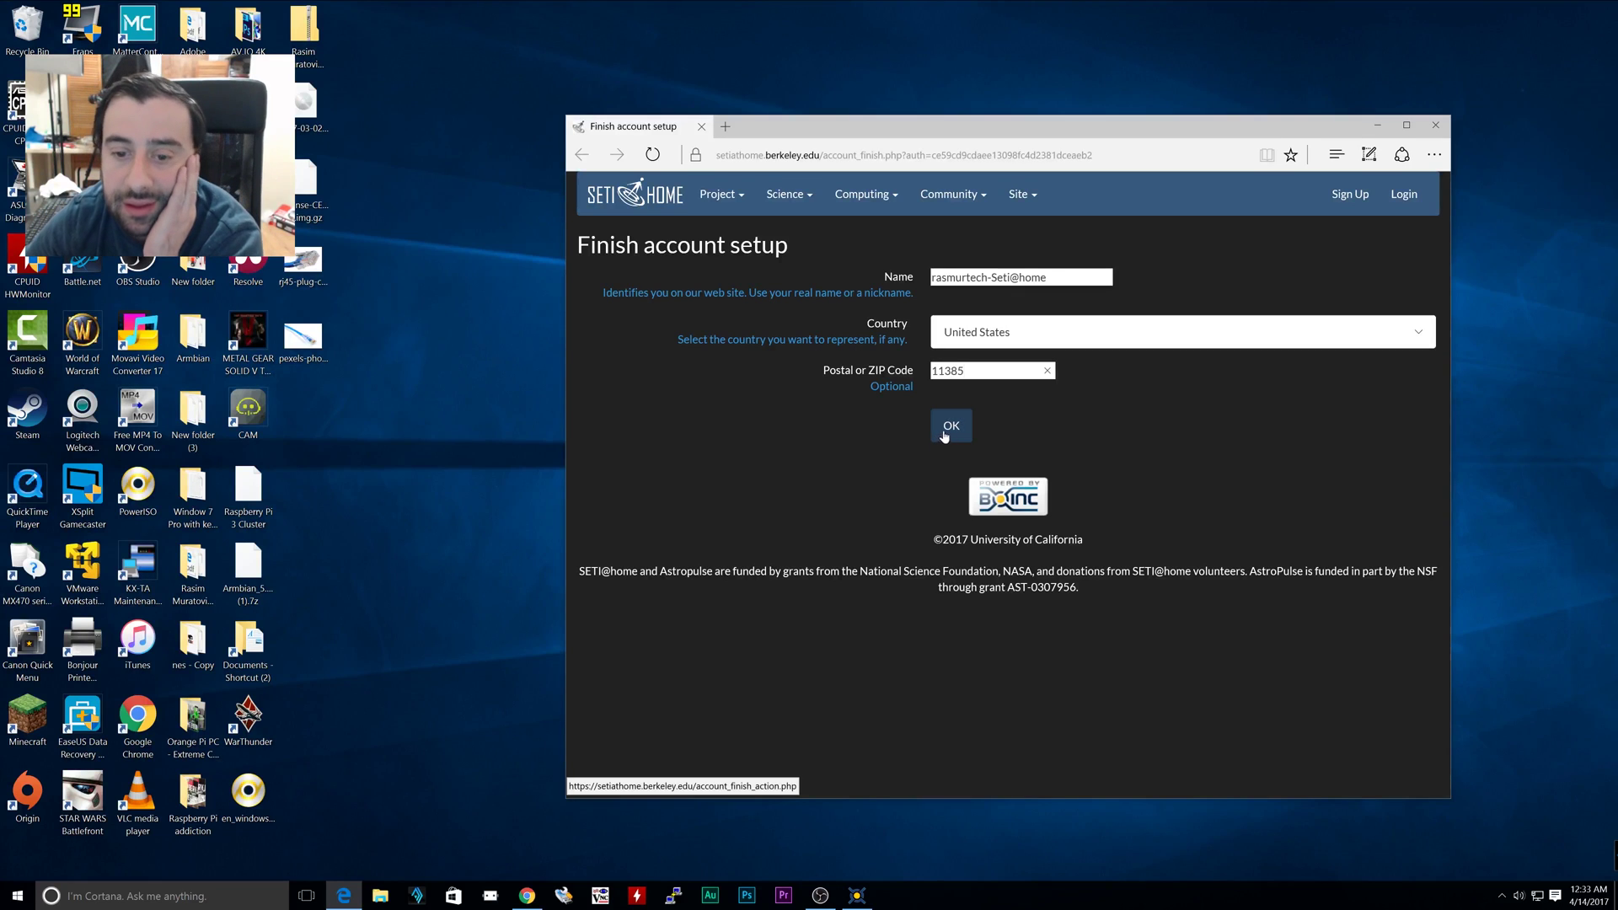
pyautogui.click(952, 426)
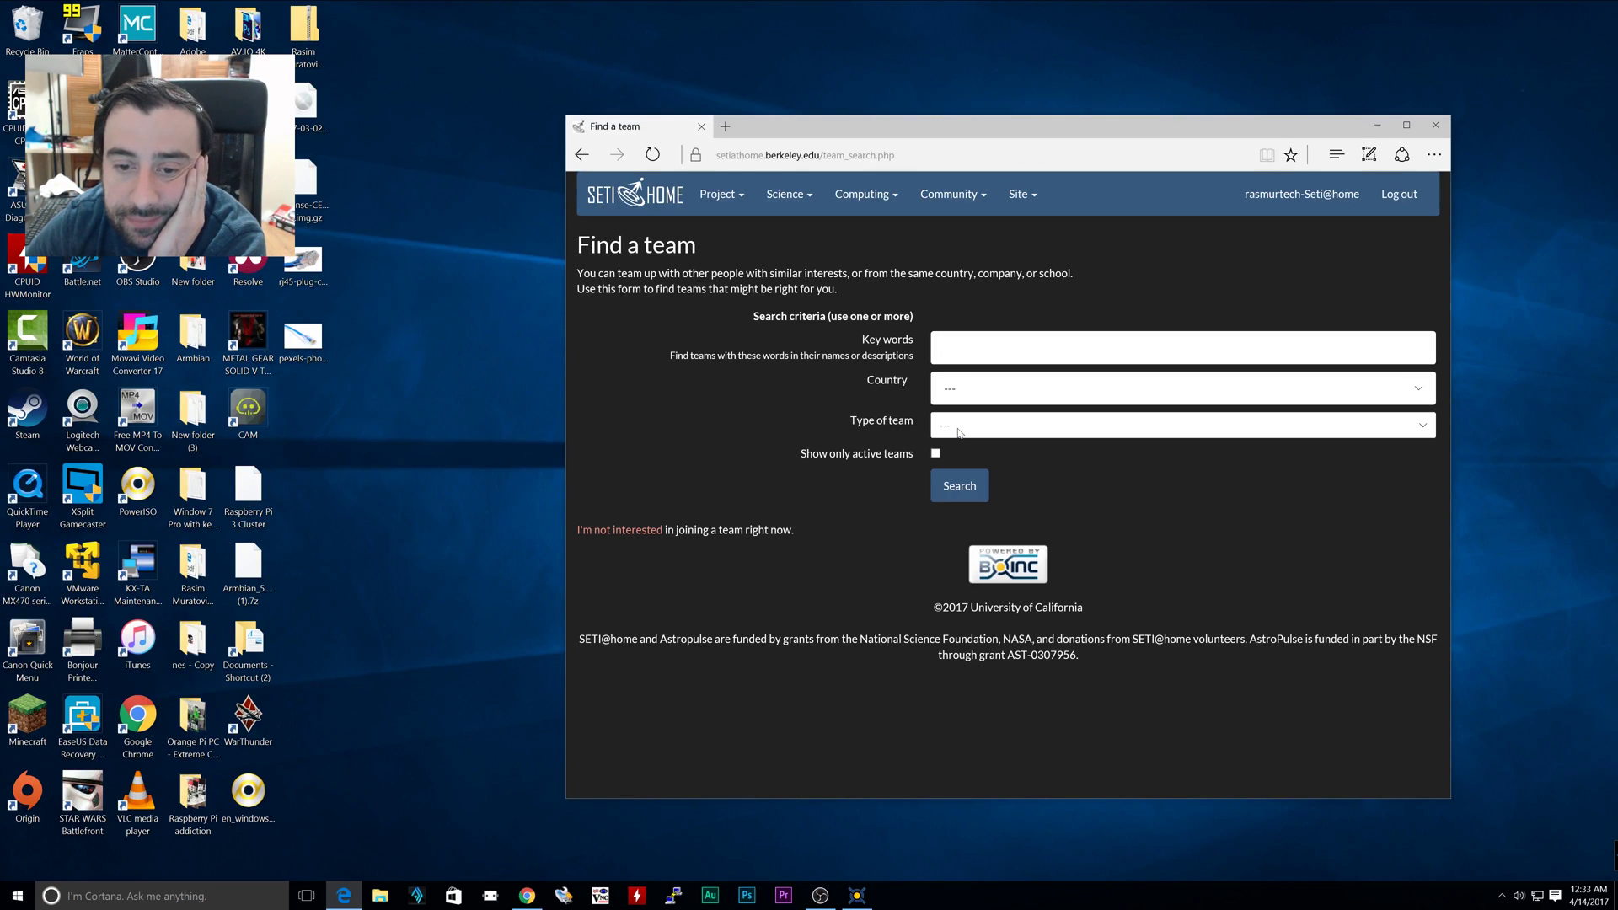
pyautogui.click(959, 488)
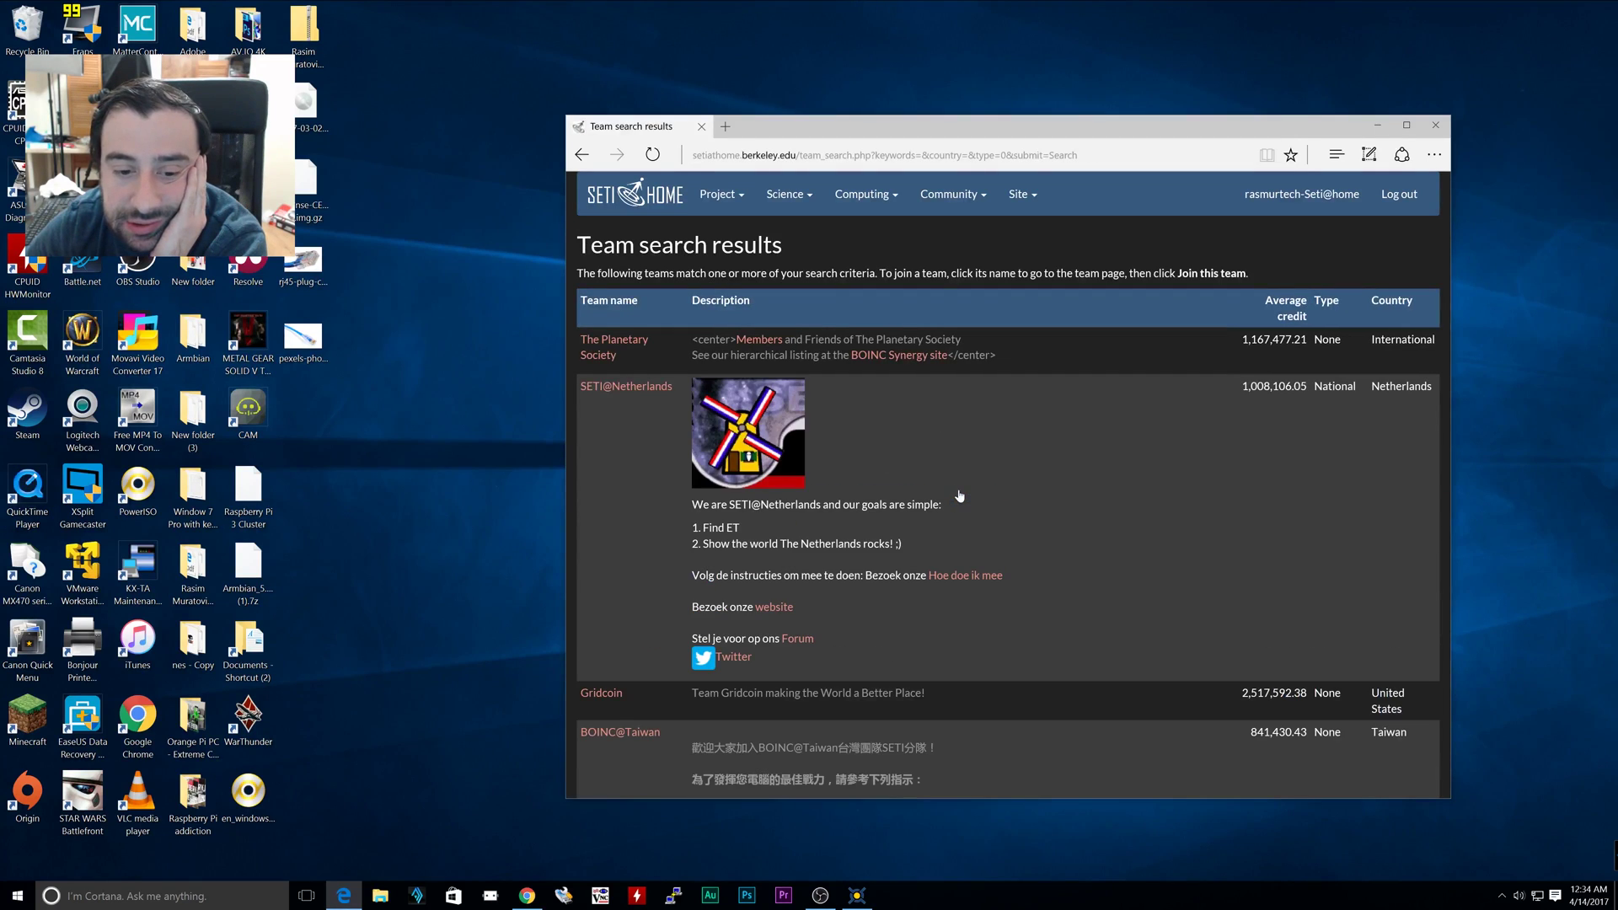
pyautogui.click(1434, 133)
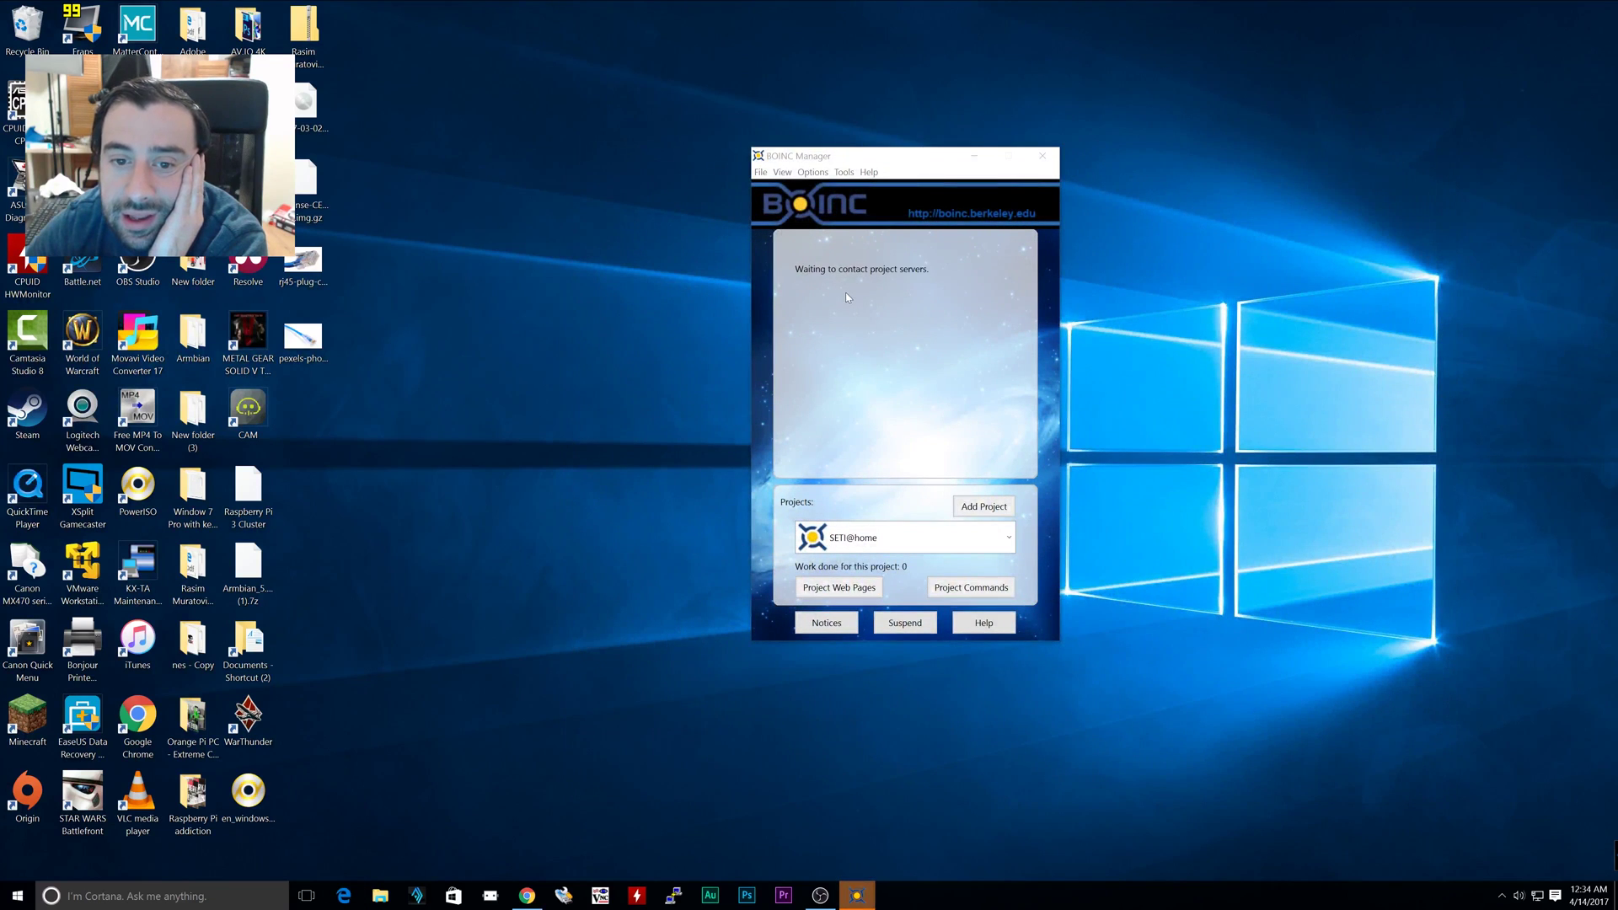